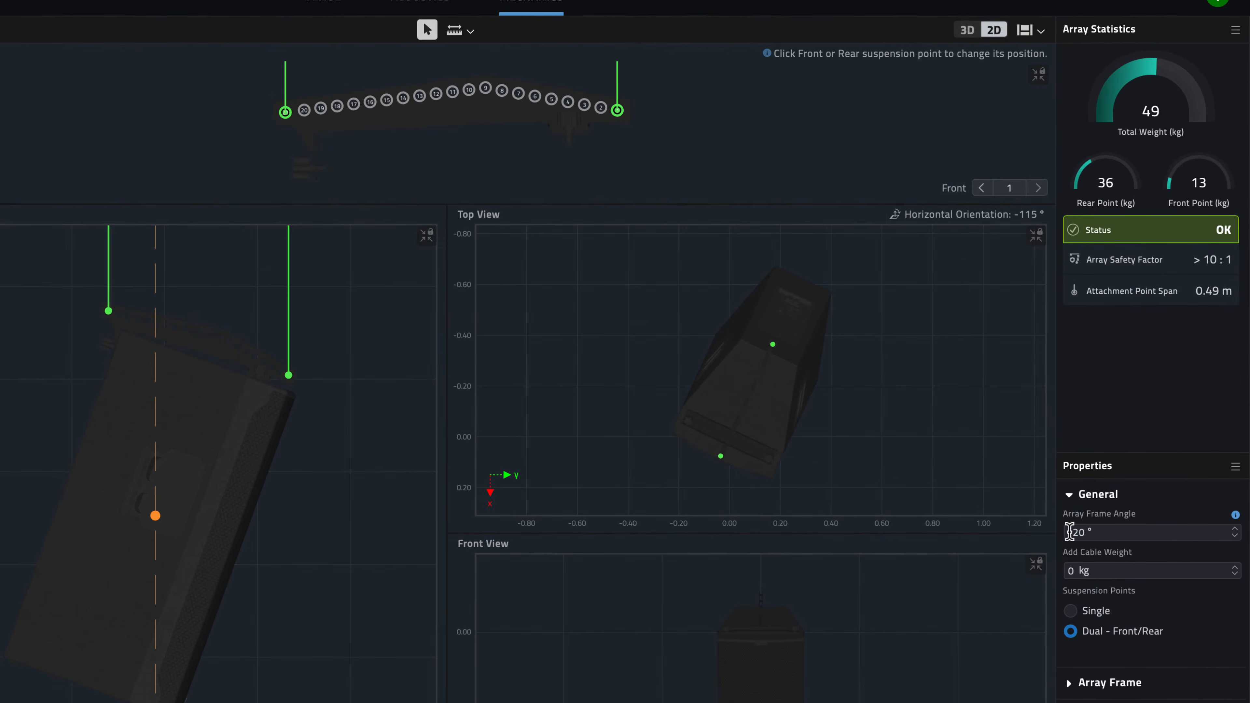
# - Switch the array's suspension points to Single and step up the array frame angle
pyautogui.click(1094, 611)
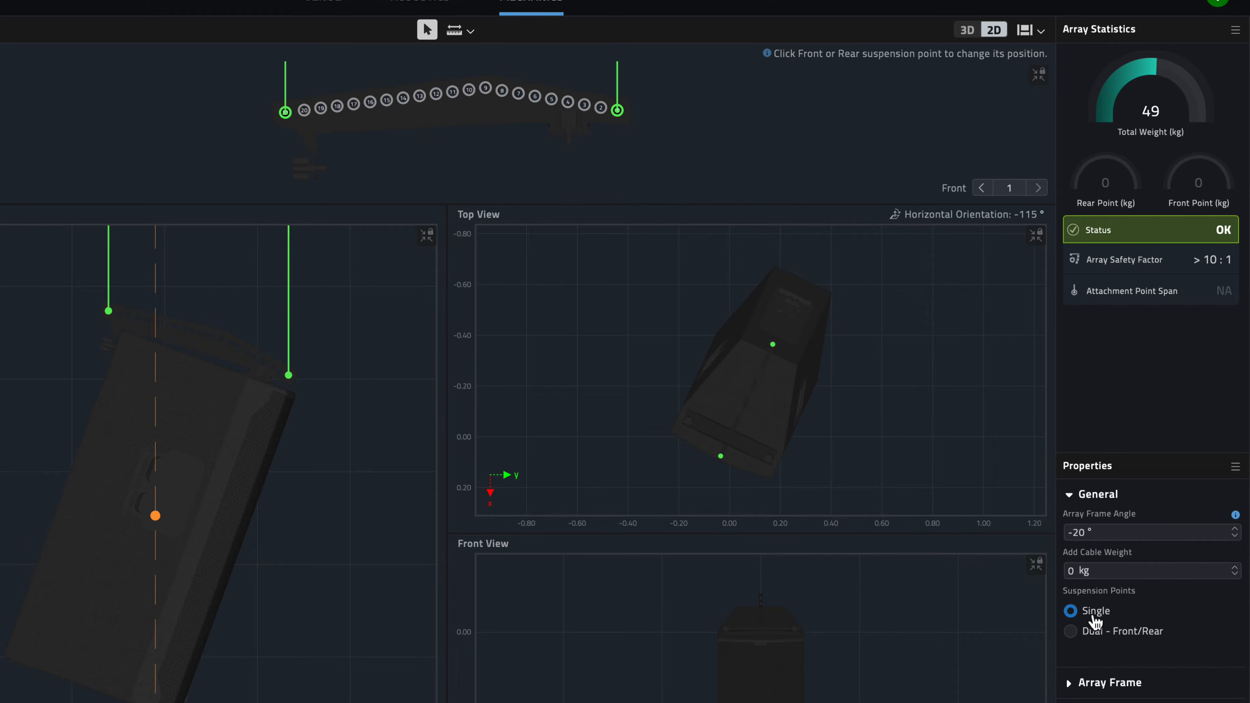
pyautogui.click(1235, 530)
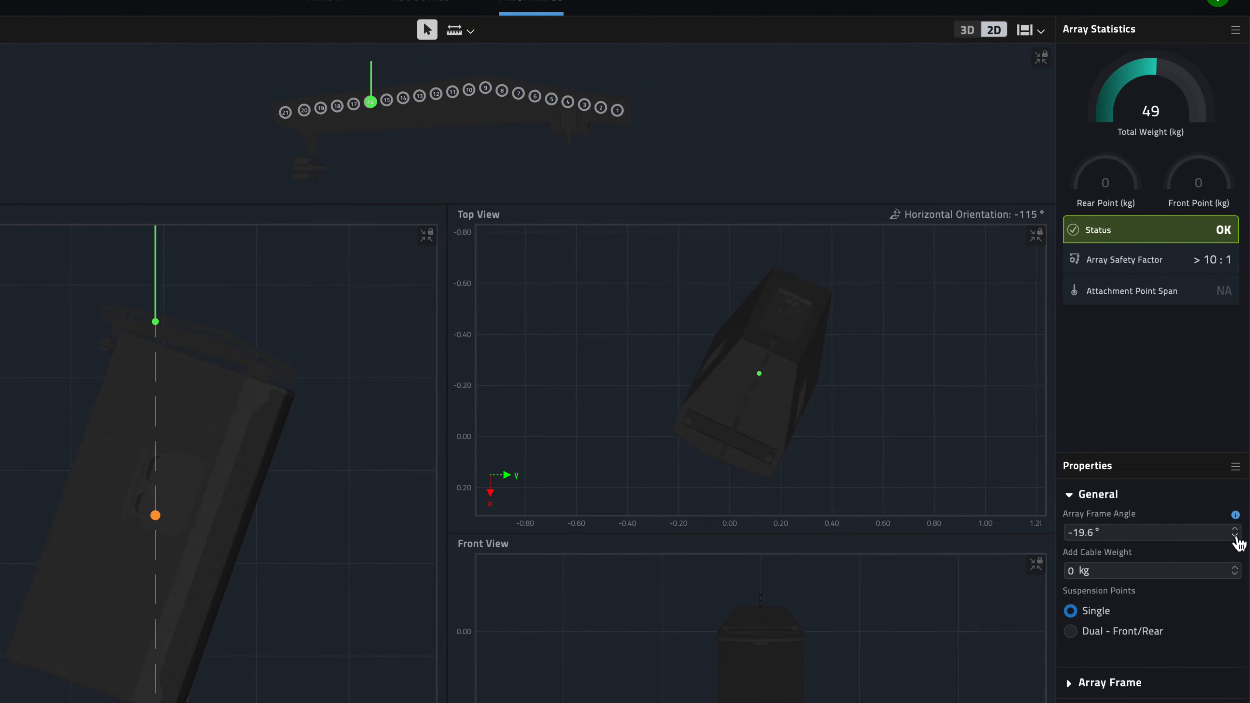
pyautogui.click(1235, 530)
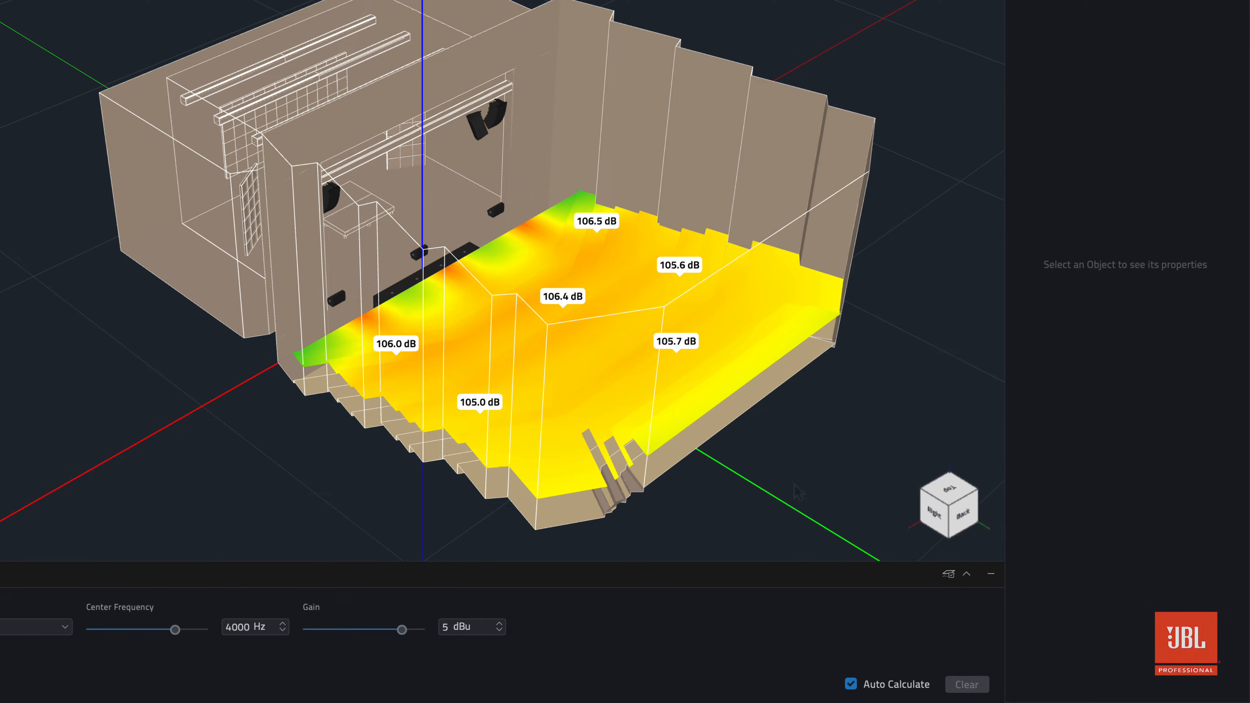
# - Toggle the SPL/Delay flags off and on, and hide the venue axis and grid in the 3D view
pyautogui.moveTo(930, 482)
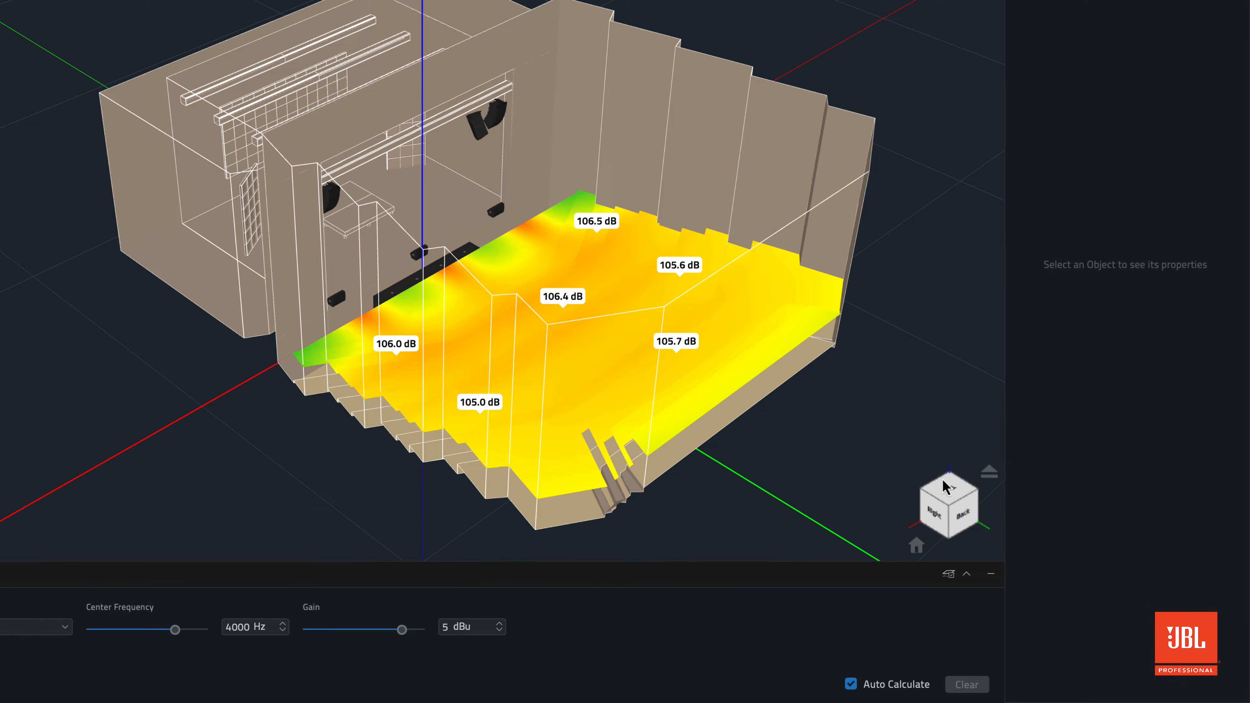
pyautogui.click(988, 474)
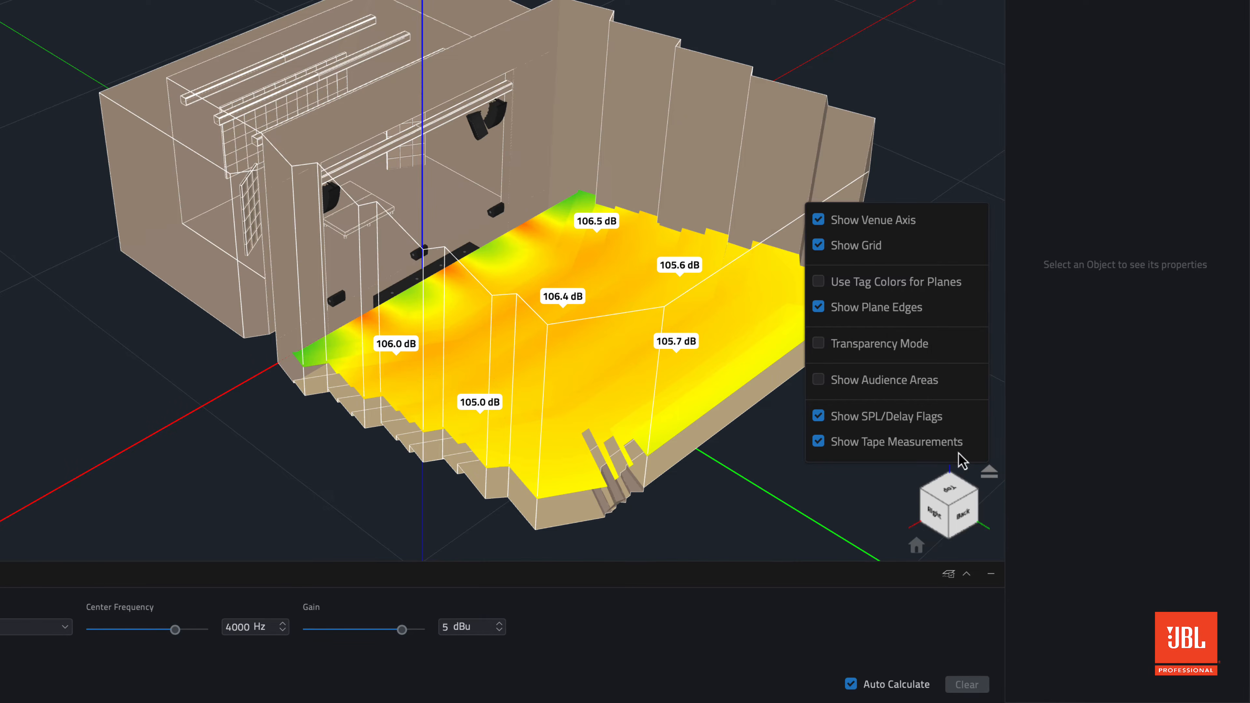
pyautogui.click(920, 420)
pyautogui.click(920, 418)
pyautogui.click(866, 231)
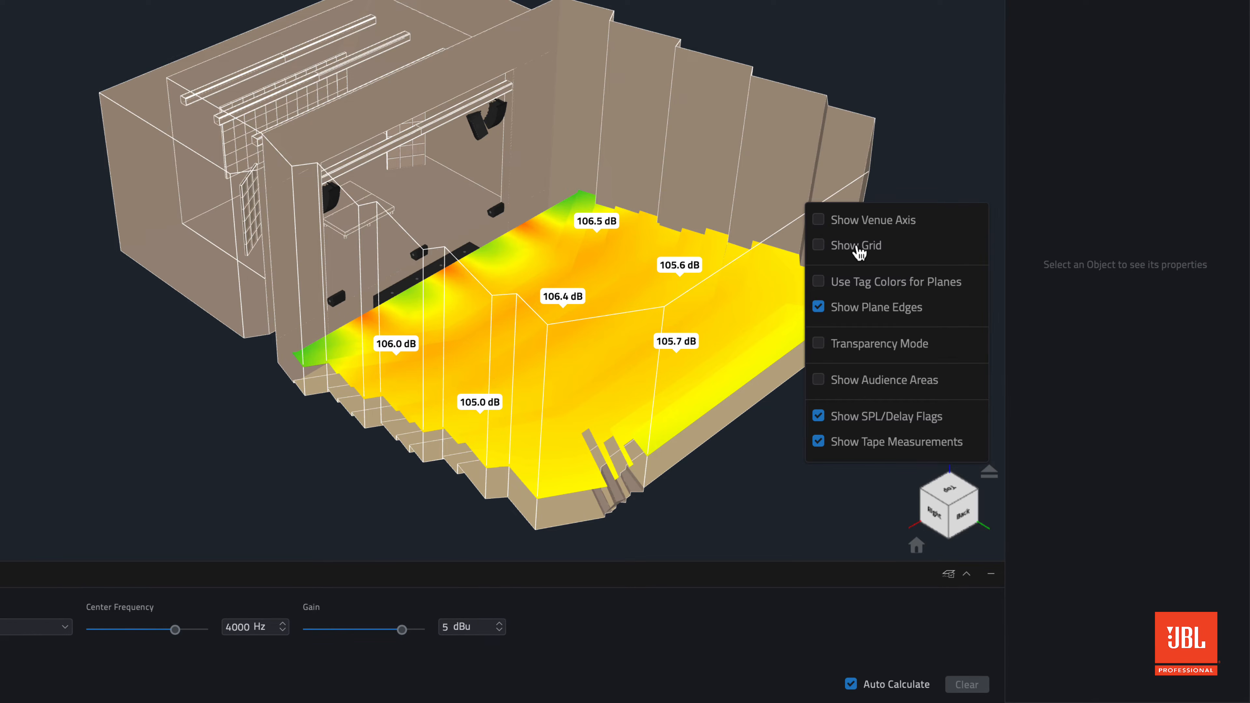
# - Preview the venue in Transparency Mode and return it to solid display
pyautogui.click(824, 347)
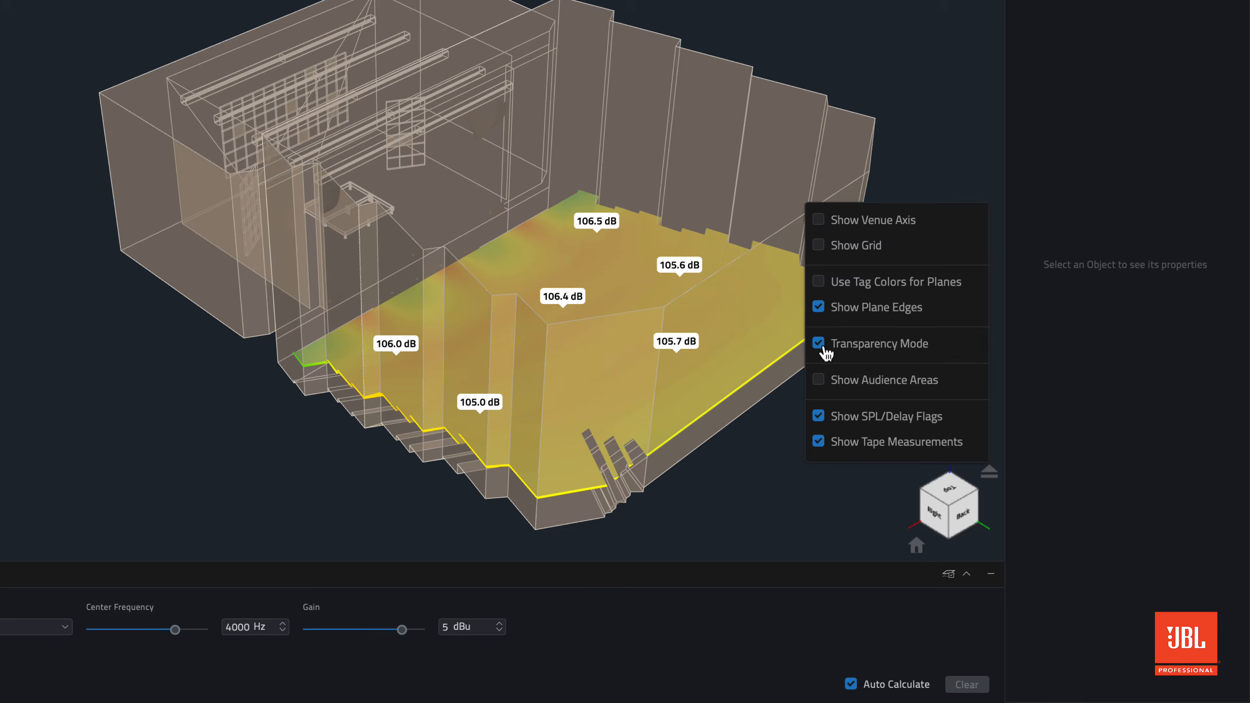
pyautogui.click(824, 347)
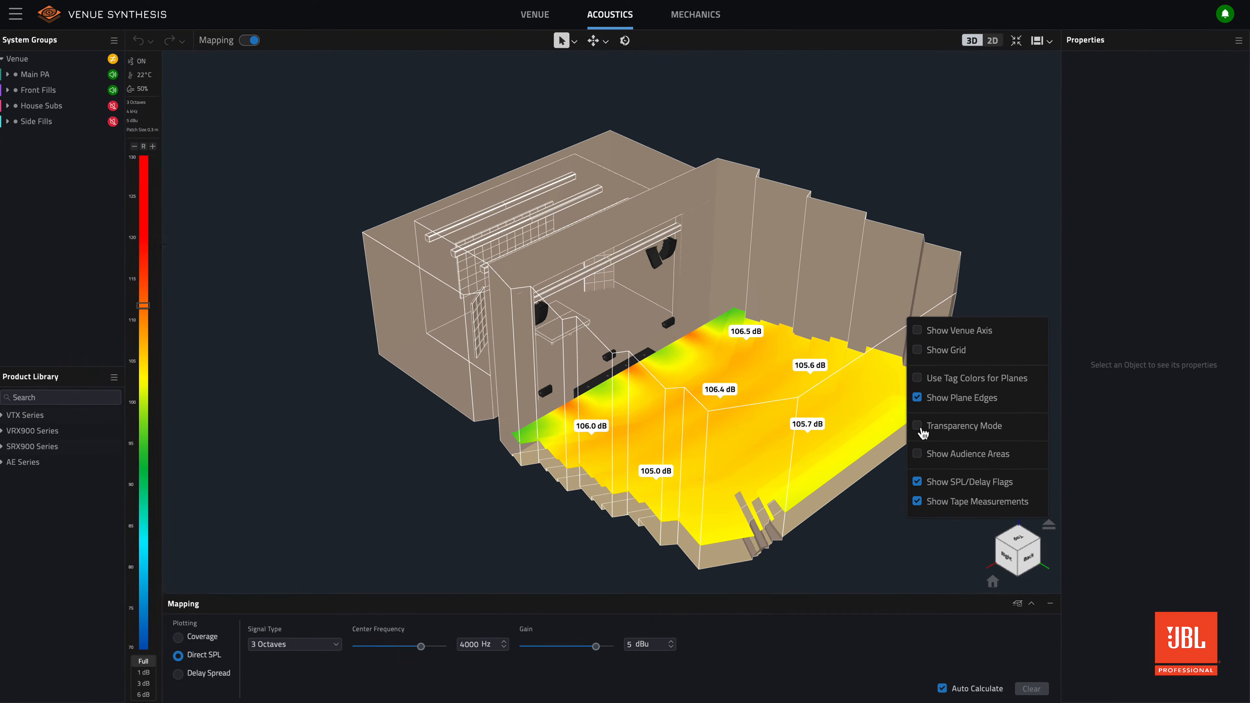
pyautogui.click(884, 507)
pyautogui.moveTo(898, 492)
pyautogui.mouseDown(button='middle')
pyautogui.moveTo(746, 467)
pyautogui.moveTo(913, 485)
pyautogui.mouseUp(button='middle')
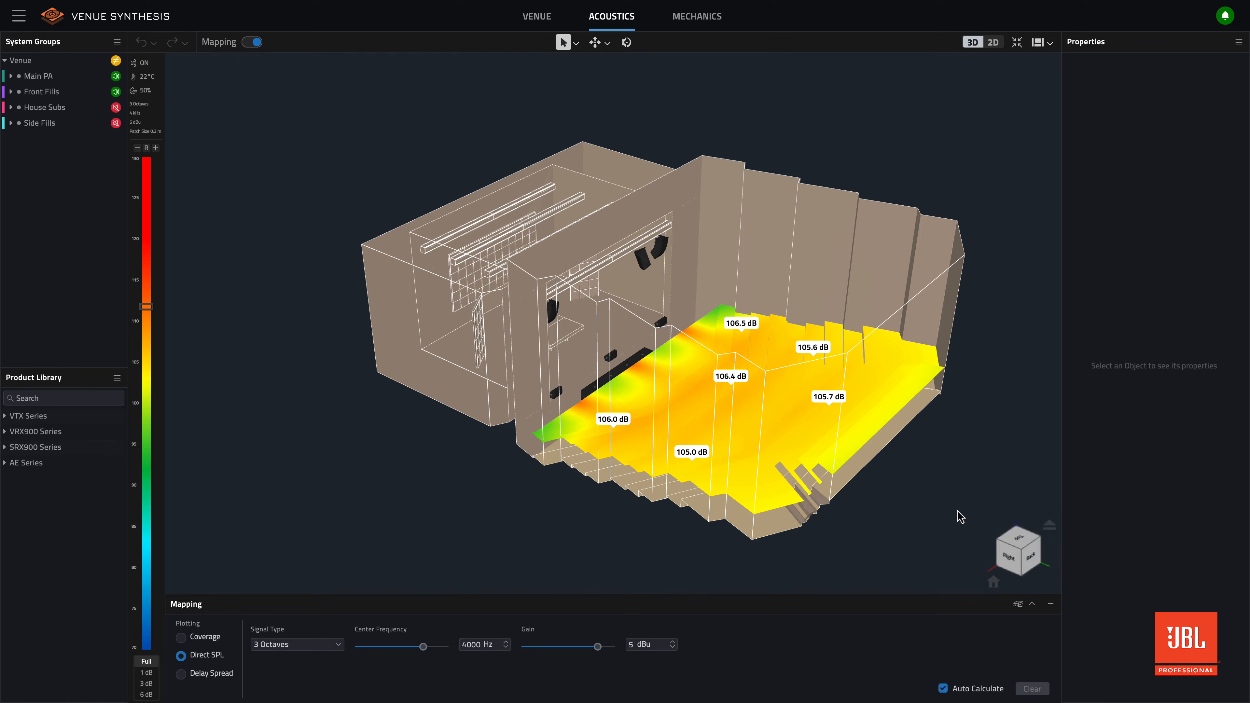
# - Display the venue planes in their tag colors
pyautogui.click(1049, 527)
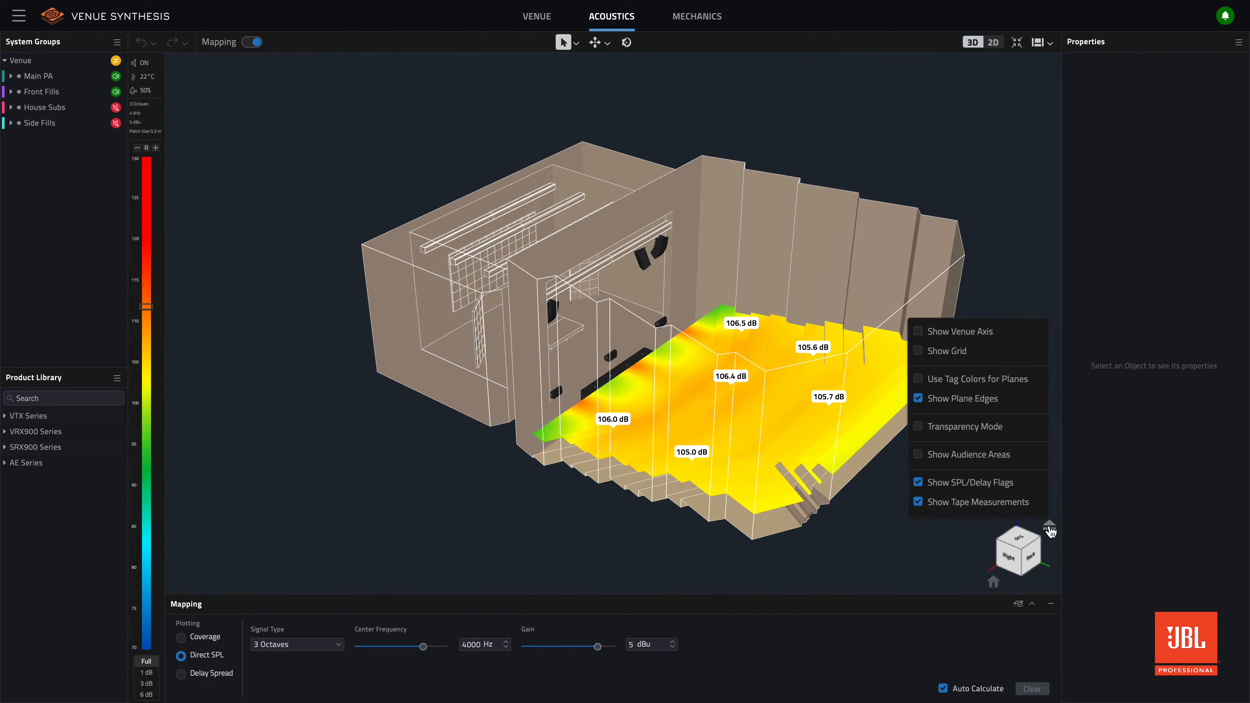
pyautogui.click(917, 379)
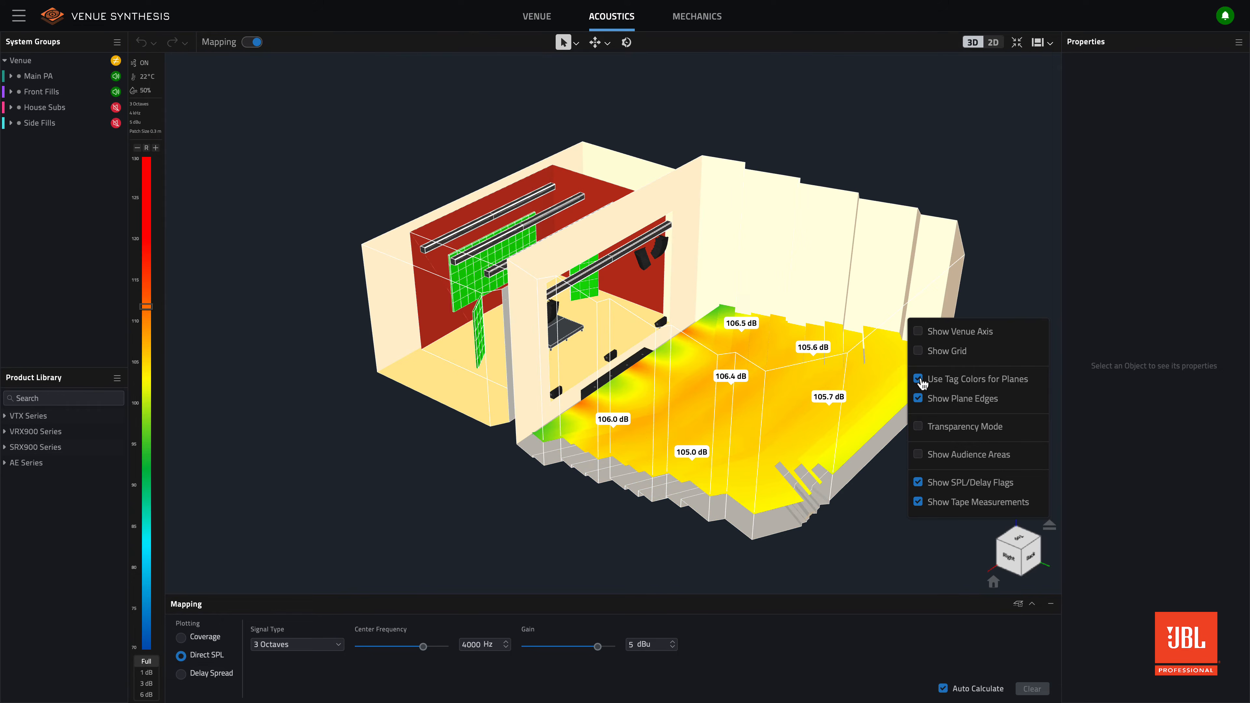
pyautogui.click(891, 473)
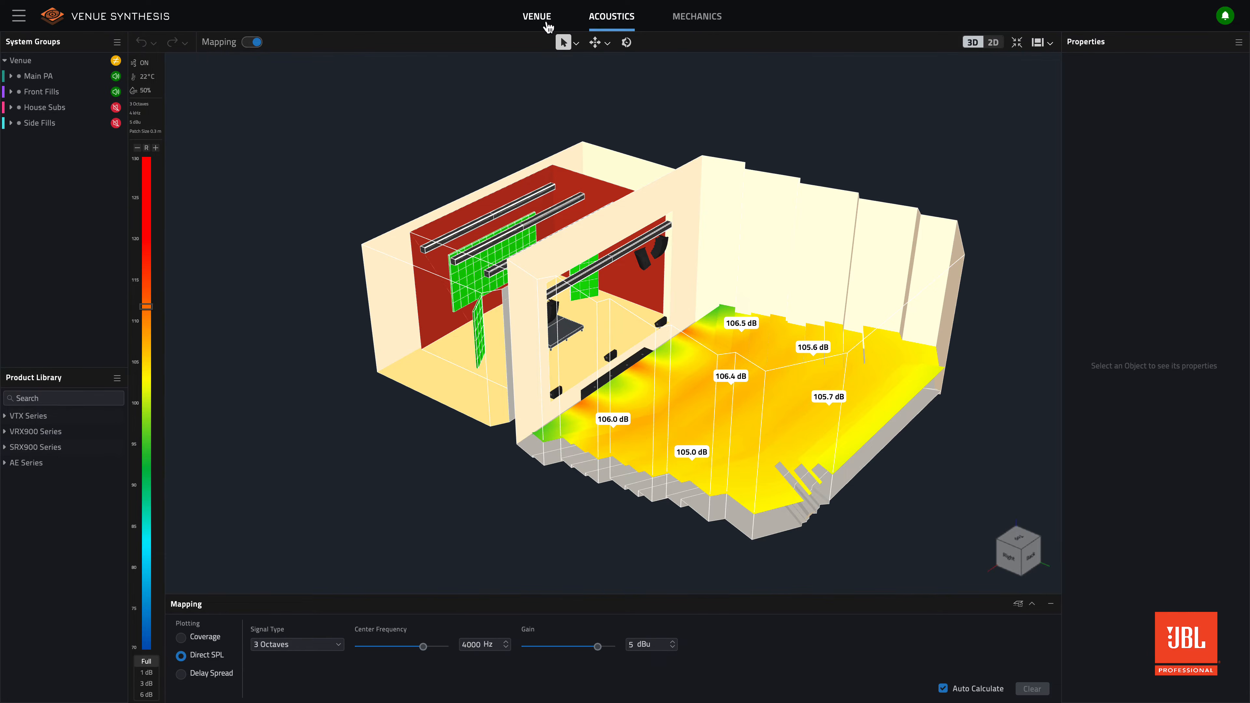
# - In the Venue workspace, change the Stage tag's color to #b89959
pyautogui.click(547, 25)
pyautogui.click(82, 191)
pyautogui.rightClick(82, 191)
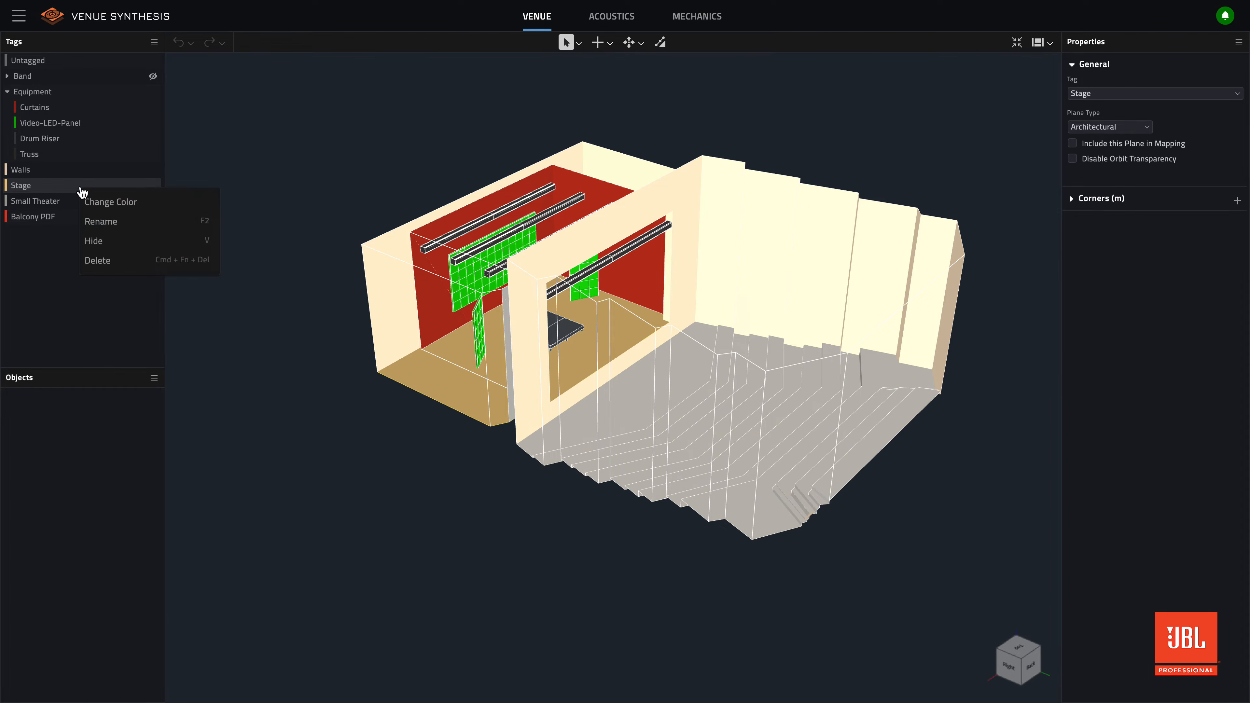
pyautogui.click(98, 202)
pyautogui.moveTo(239, 190)
pyautogui.mouseDown()
pyautogui.moveTo(217, 200)
pyautogui.moveTo(243, 202)
pyautogui.mouseUp()
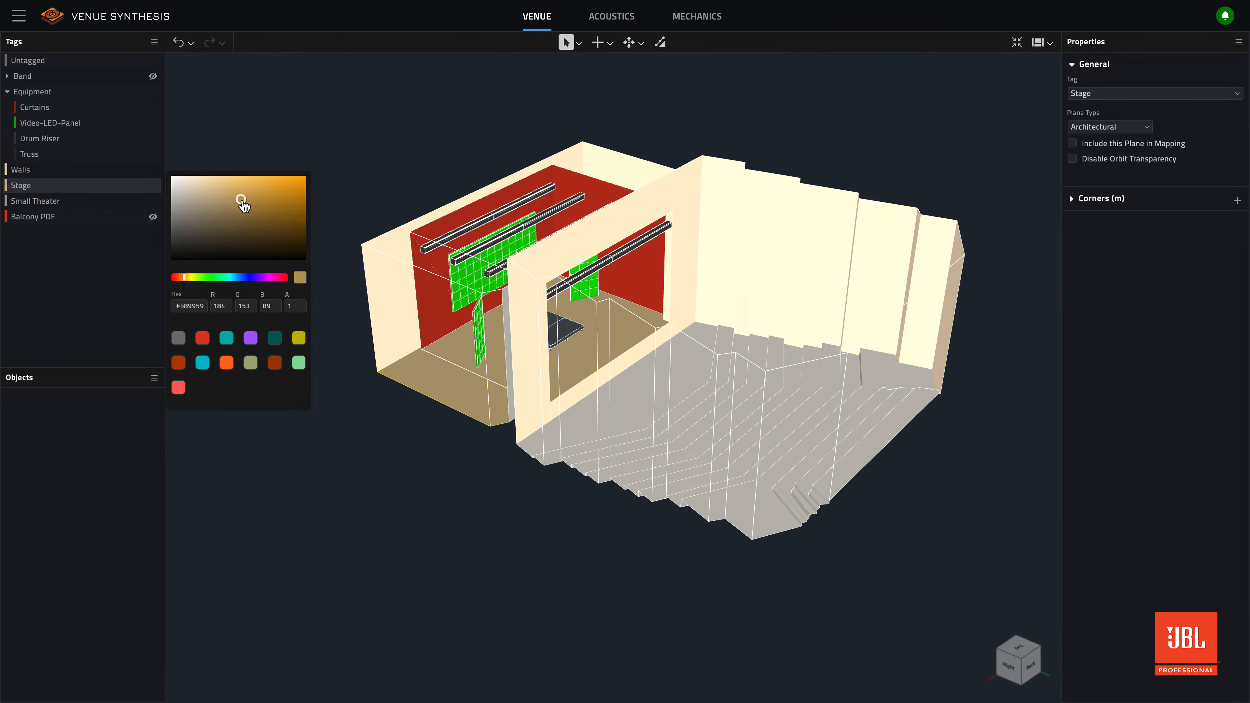
pyautogui.click(377, 492)
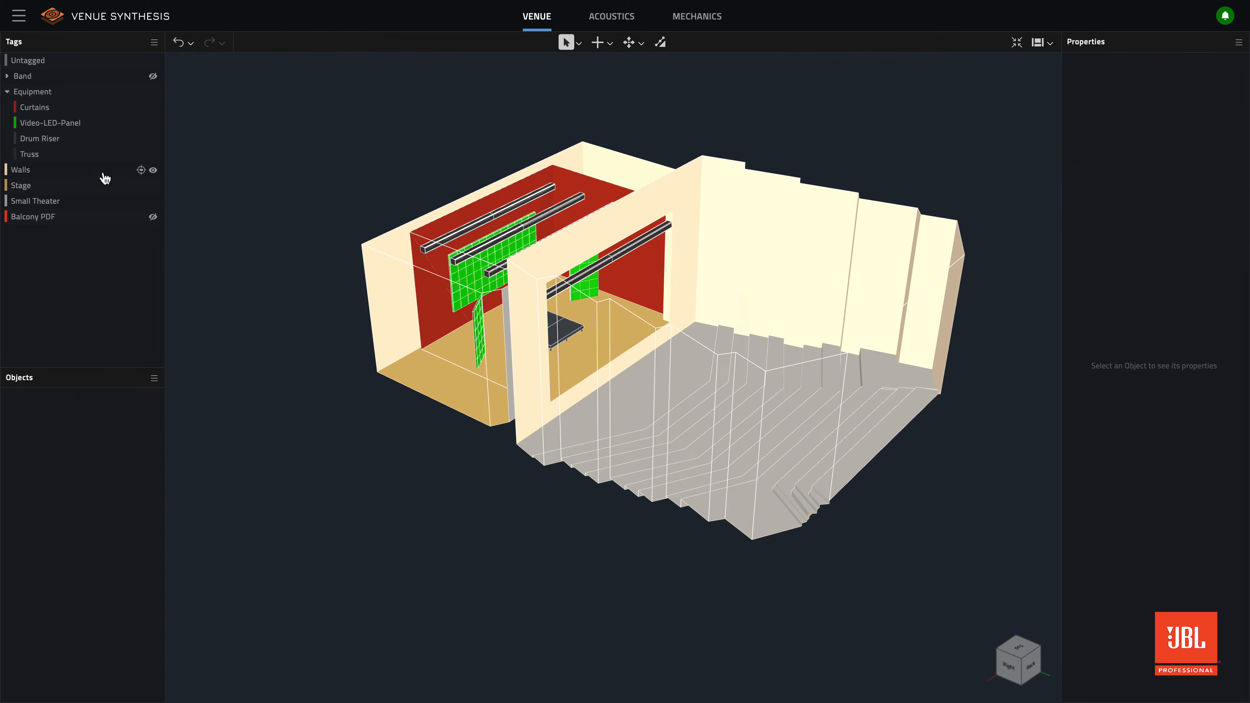
# - Unhide the Band tag and inspect the instruments on the stage from the audience side
pyautogui.click(156, 81)
pyautogui.moveTo(807, 352); pyautogui.dragTo(656, 367, button='middle')
pyautogui.scroll(5, 635, 359)
pyautogui.scroll(-5, 593, 338)
pyautogui.scroll(-5, 695, 368)
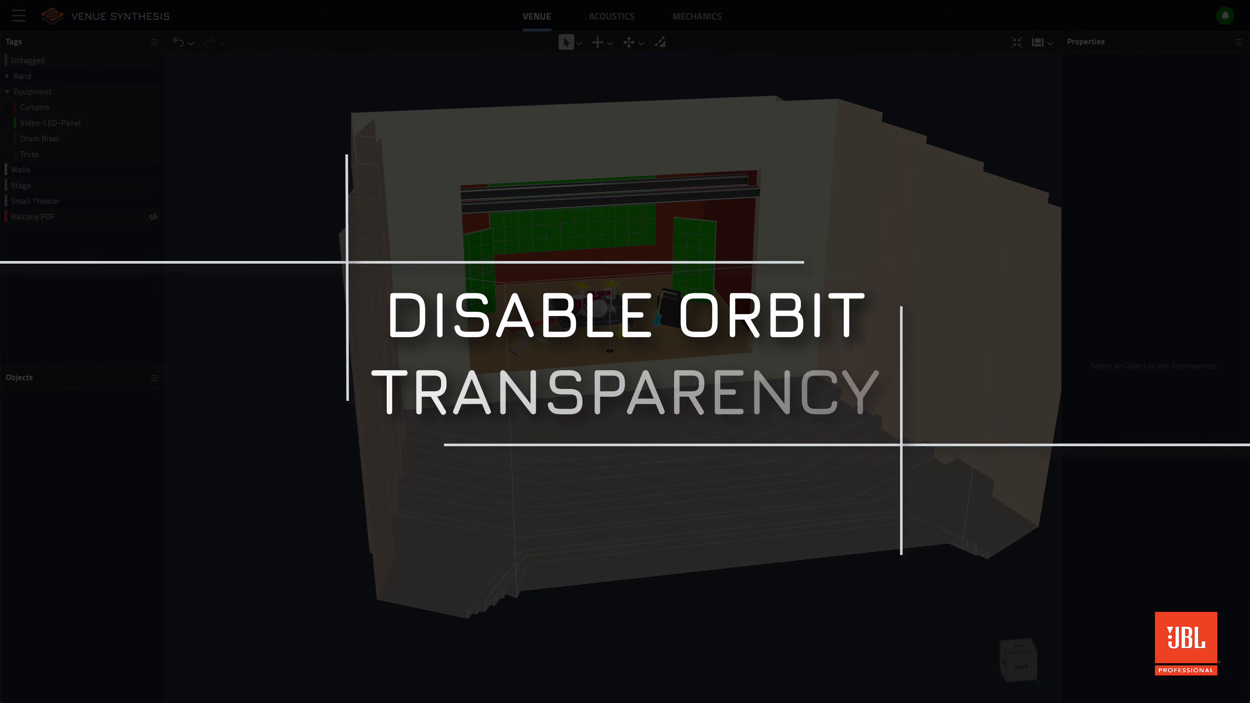
# - Disable orbit transparency for all planes carrying the Truss tag
pyautogui.scroll(-5, 546, 397)
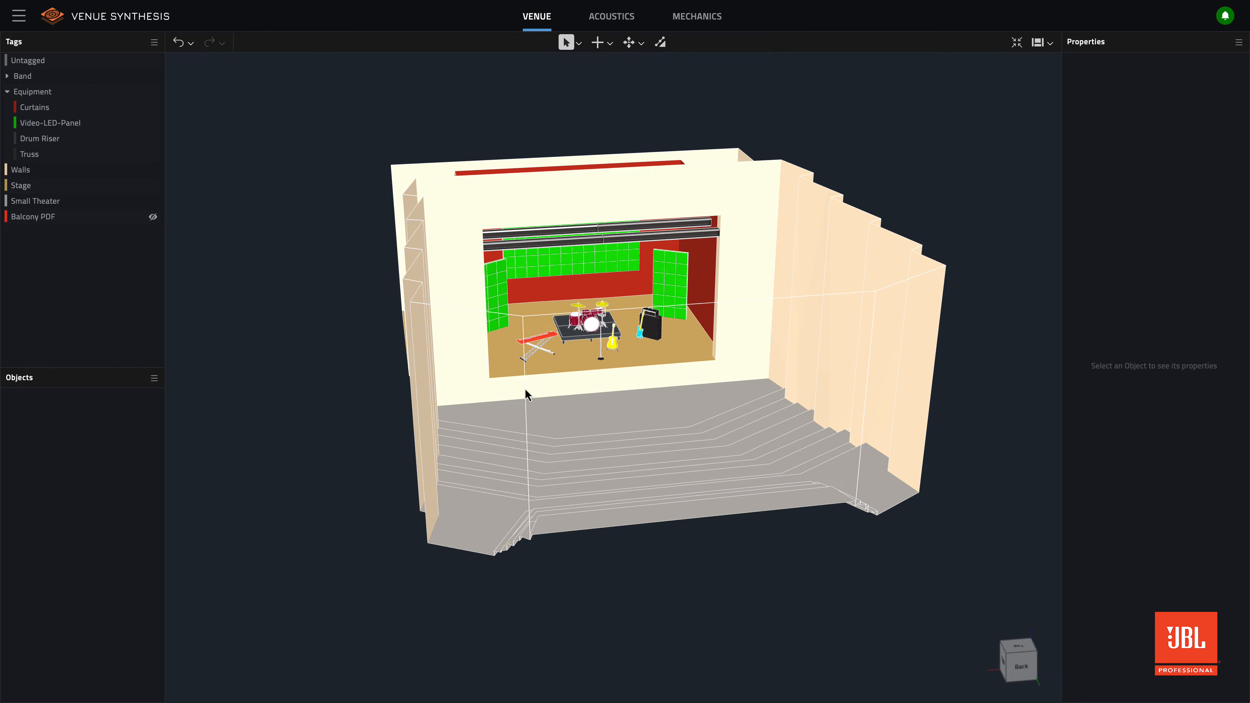
pyautogui.moveTo(525, 394); pyautogui.dragTo(560, 398, button='middle')
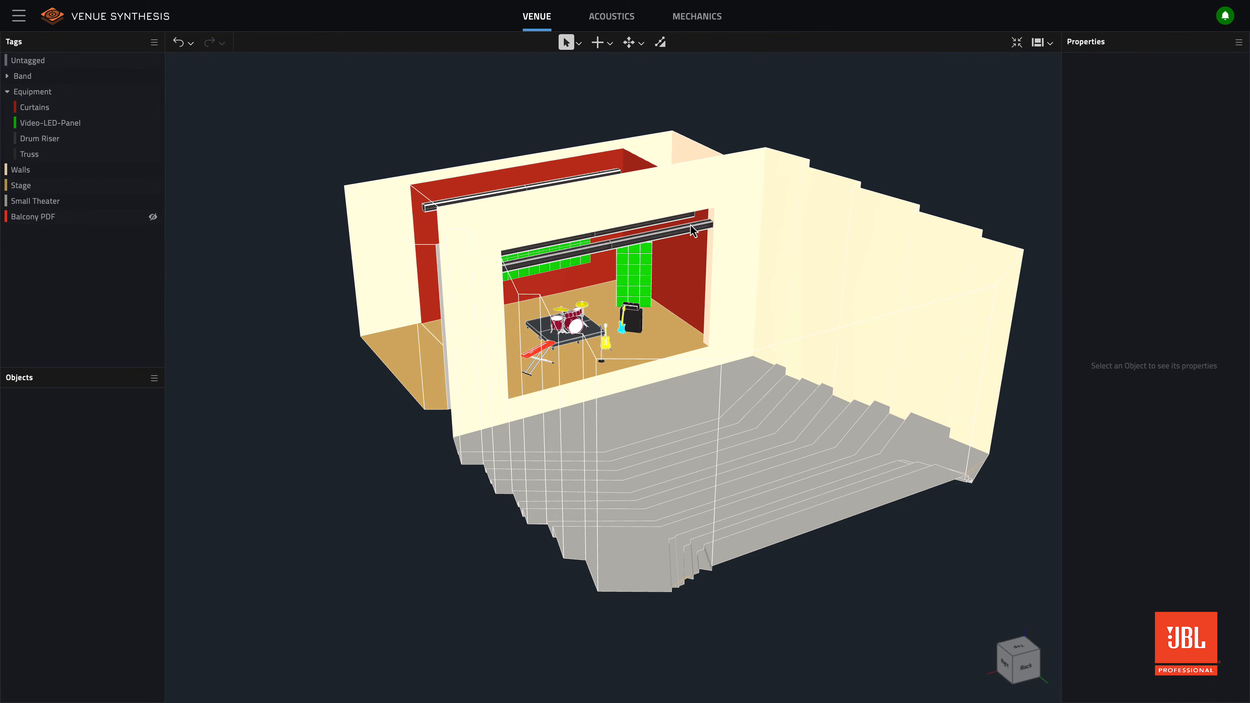
pyautogui.scroll(2, 691, 229)
pyautogui.scroll(5, 691, 229)
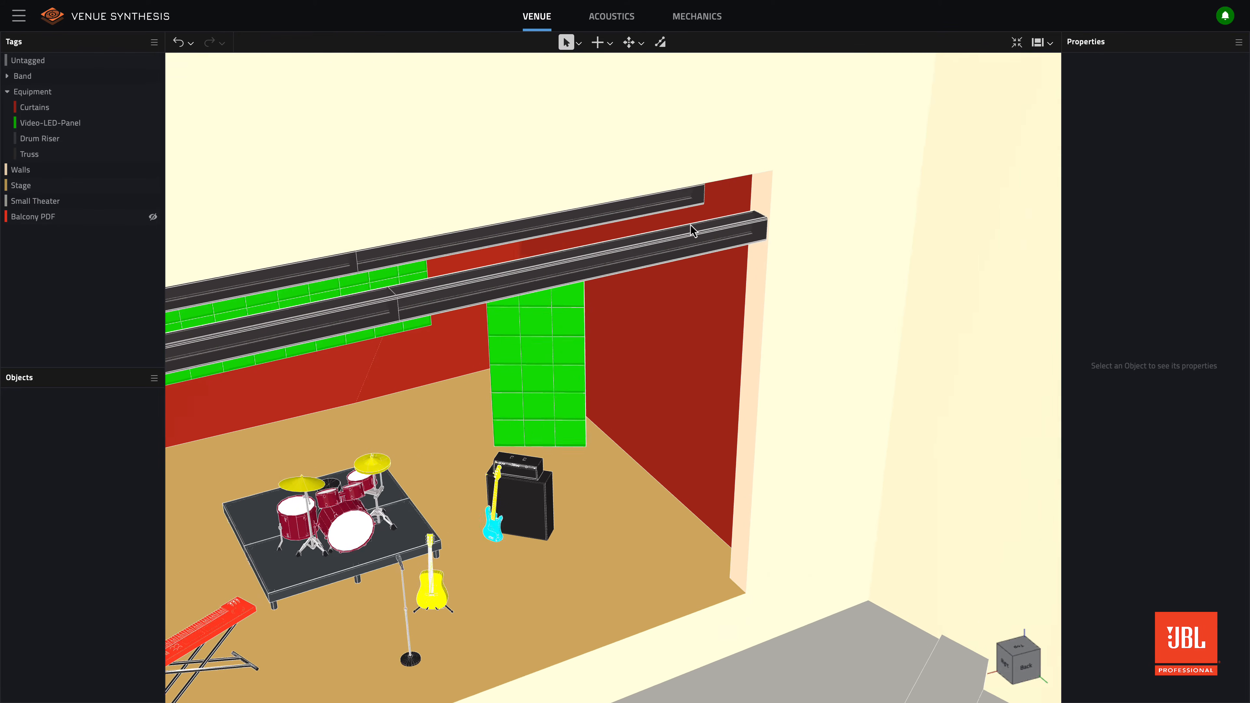
pyautogui.click(691, 228)
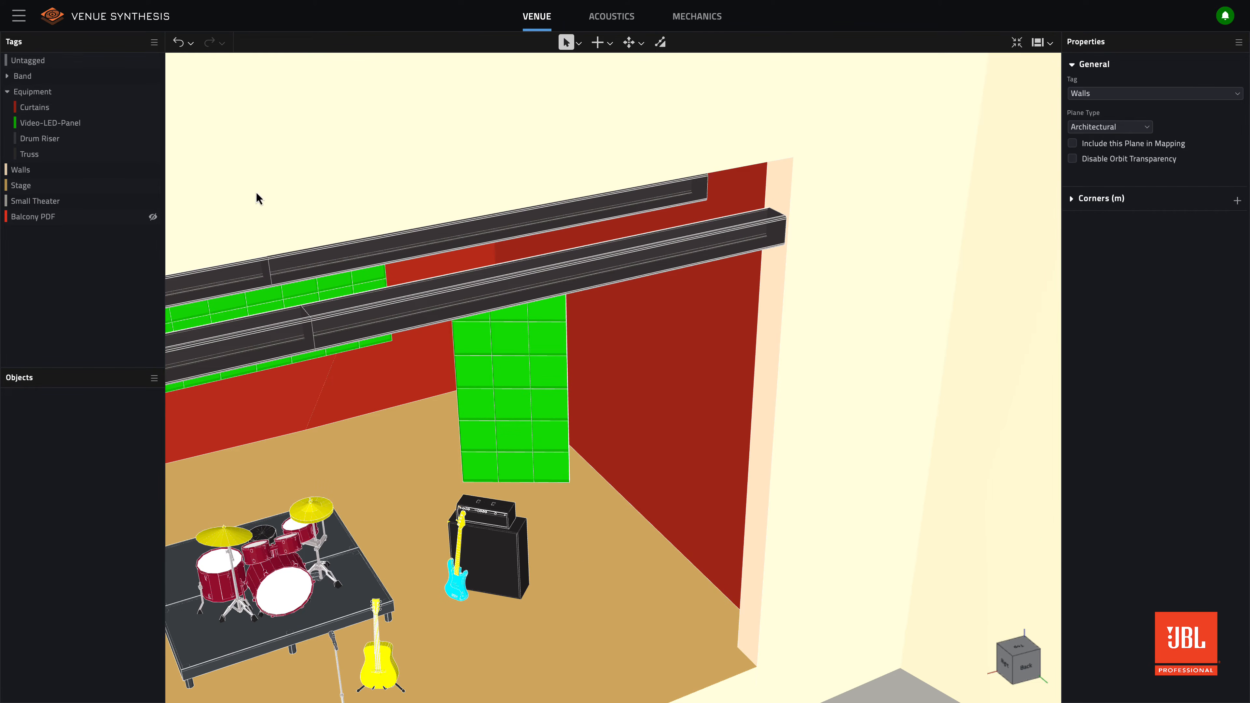
pyautogui.click(105, 160)
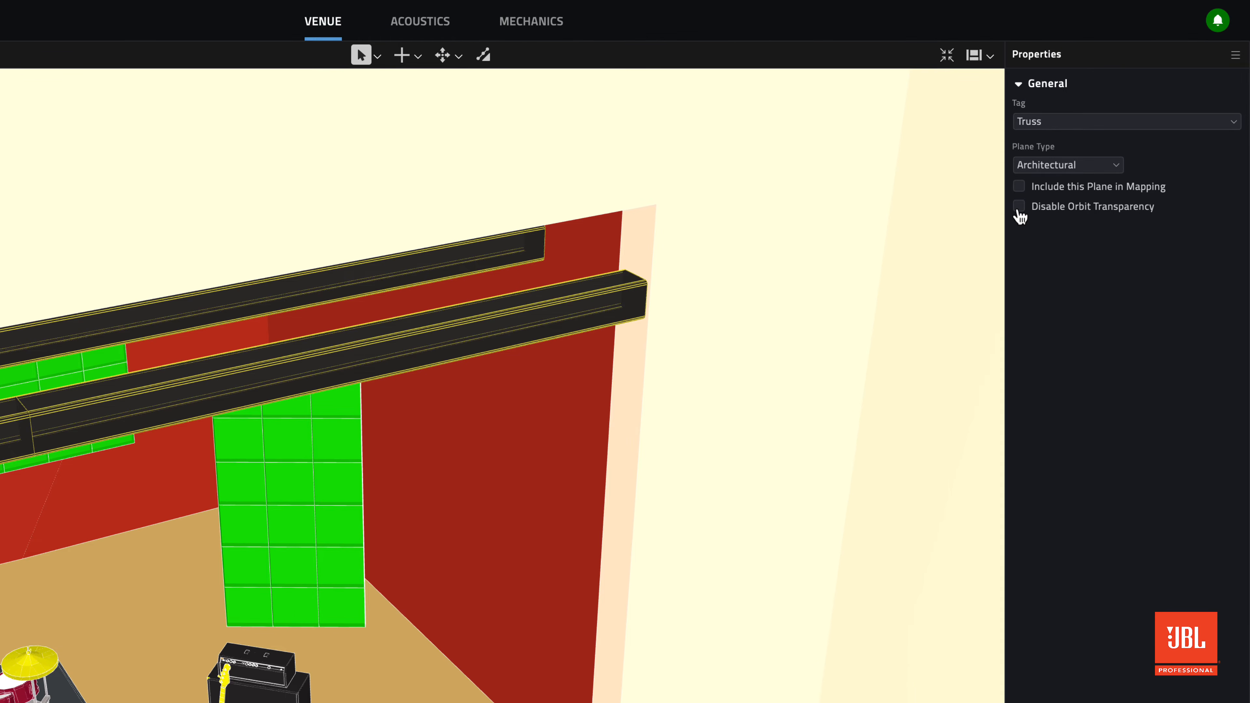
pyautogui.click(1018, 206)
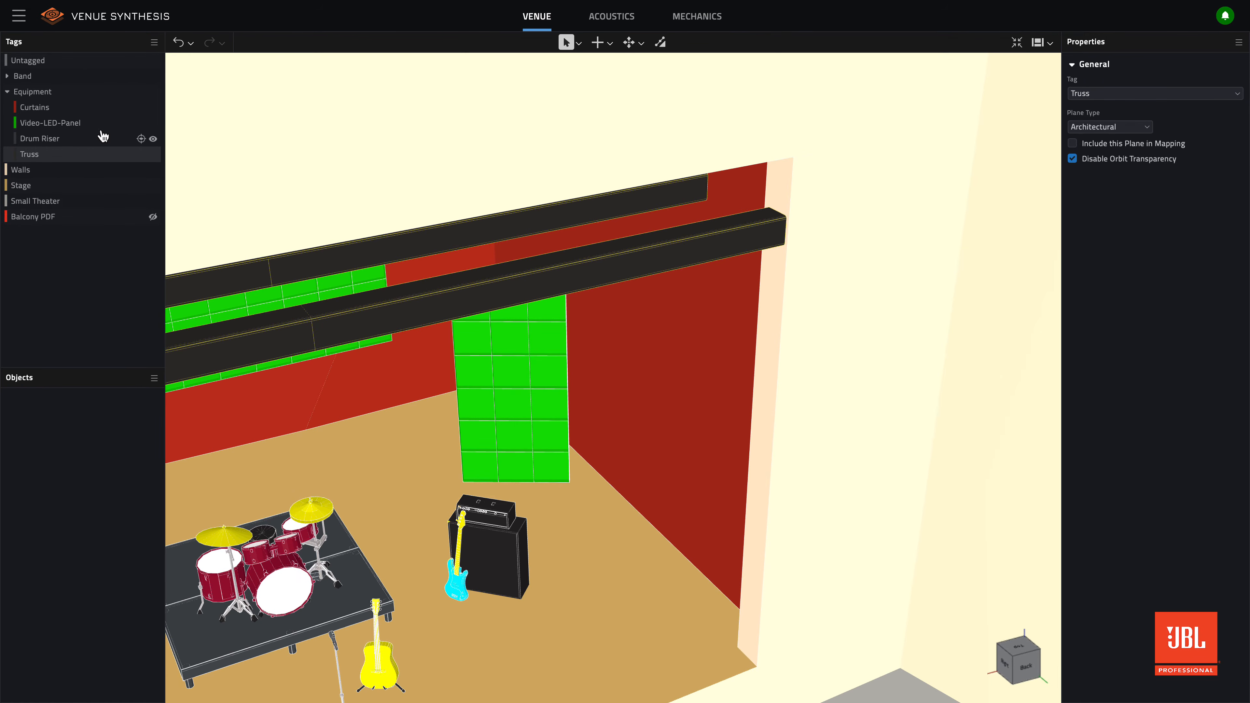
# - Disable orbit transparency for the Video-LED-Panel tag's planes
pyautogui.click(79, 127)
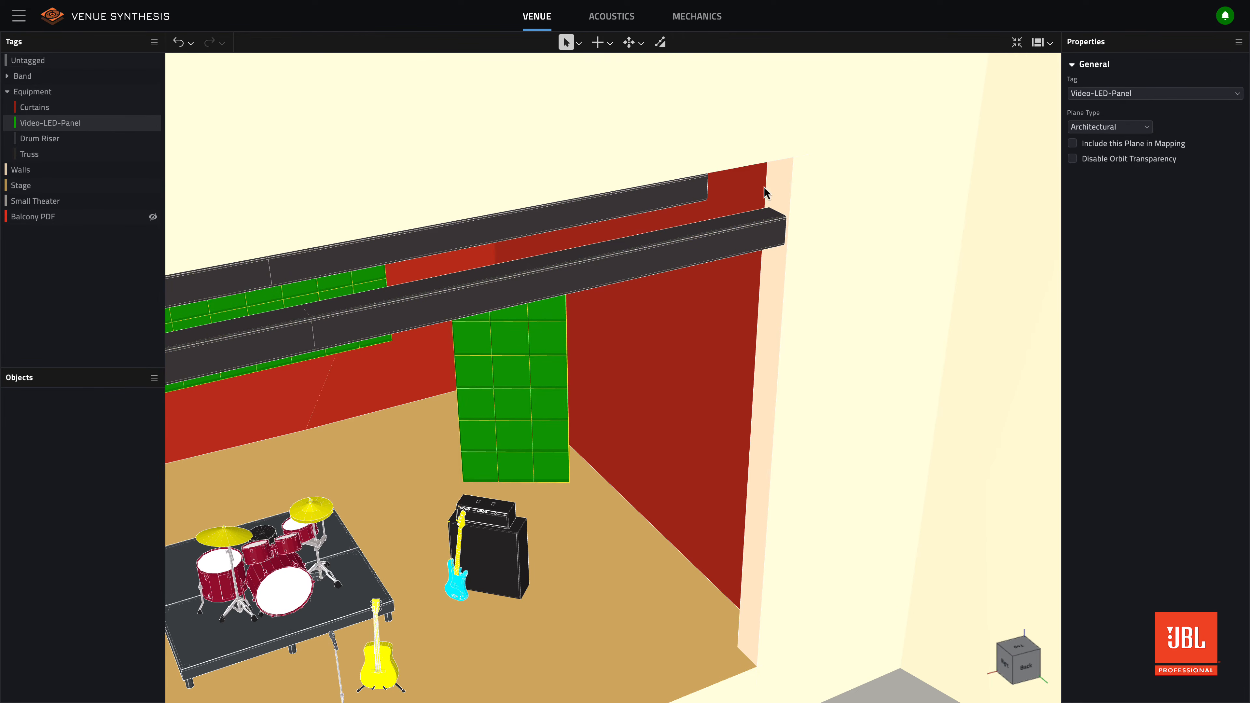
pyautogui.click(1072, 163)
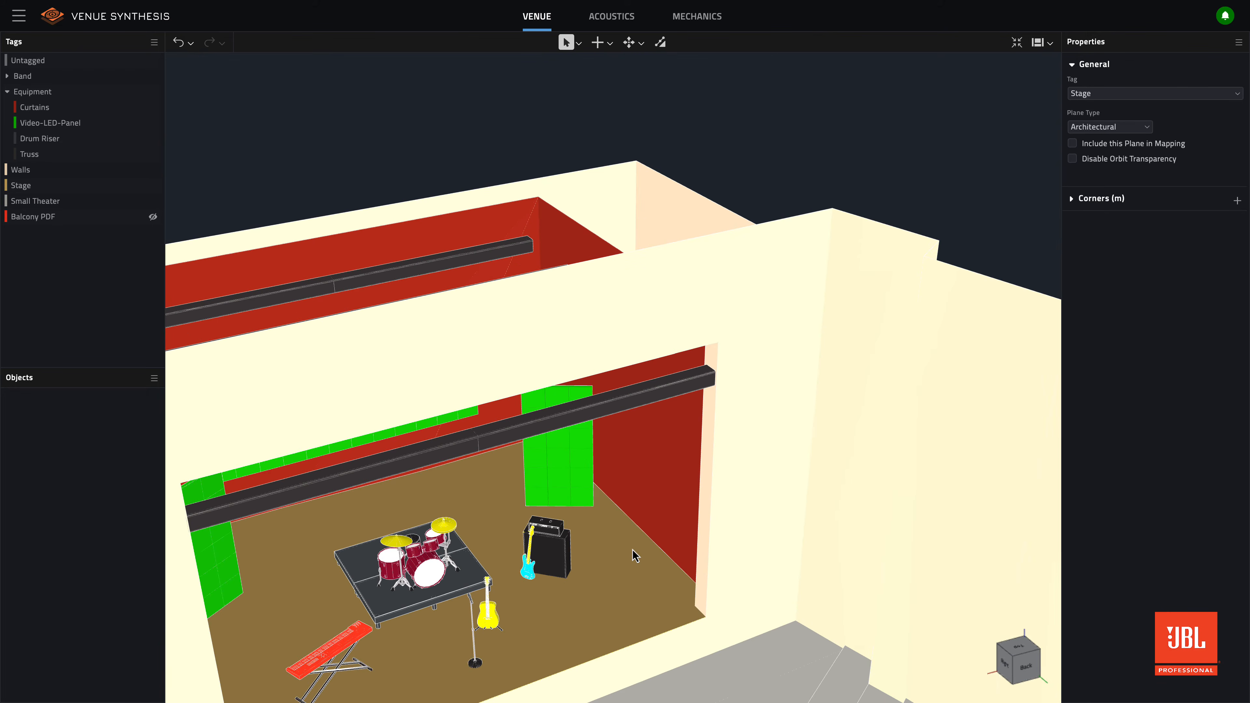
pyautogui.moveTo(630, 567); pyautogui.dragTo(620, 501, button='middle')
pyautogui.scroll(-5, 613, 536)
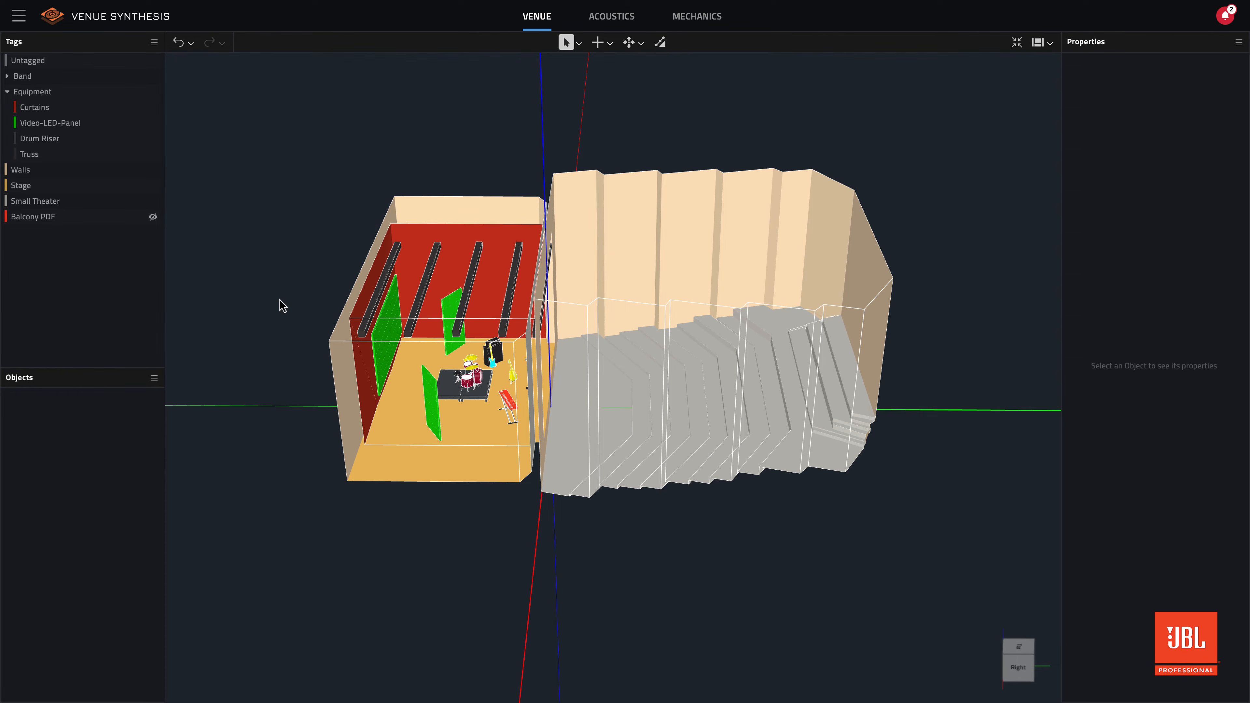
# - Show the Balcony PDF drawing and raise it to a Z position of 5 m
pyautogui.click(153, 217)
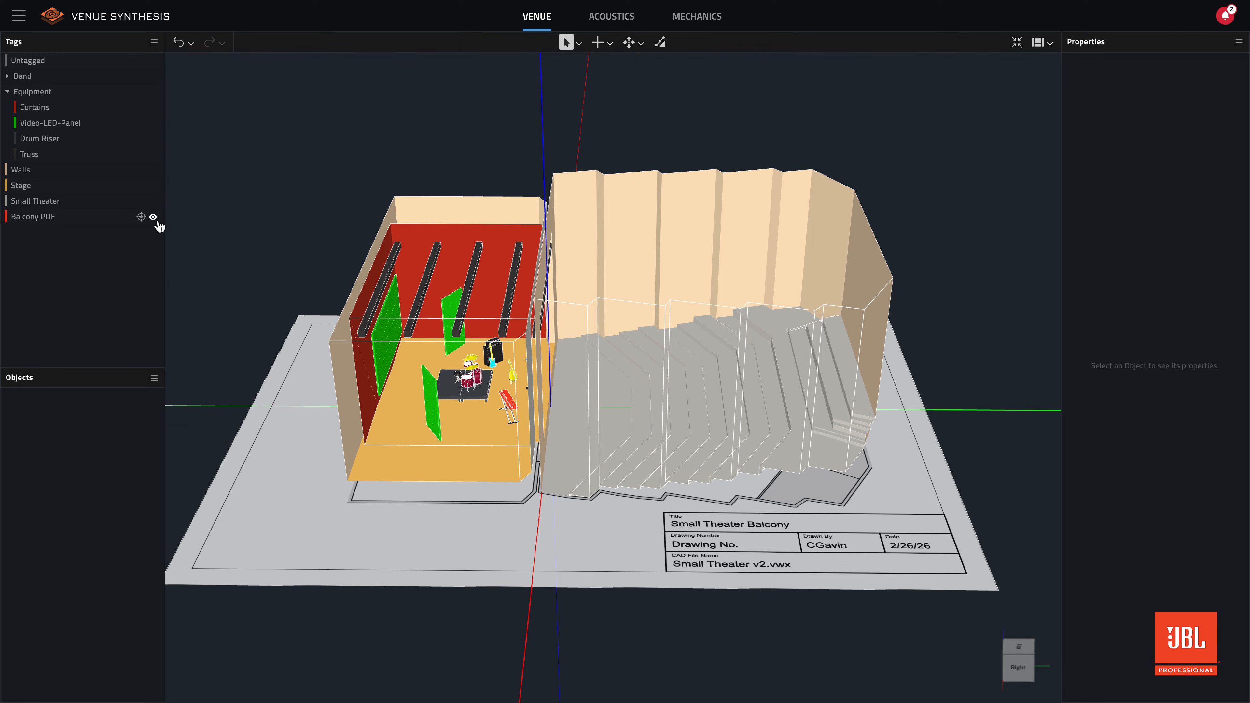
pyautogui.click(315, 471)
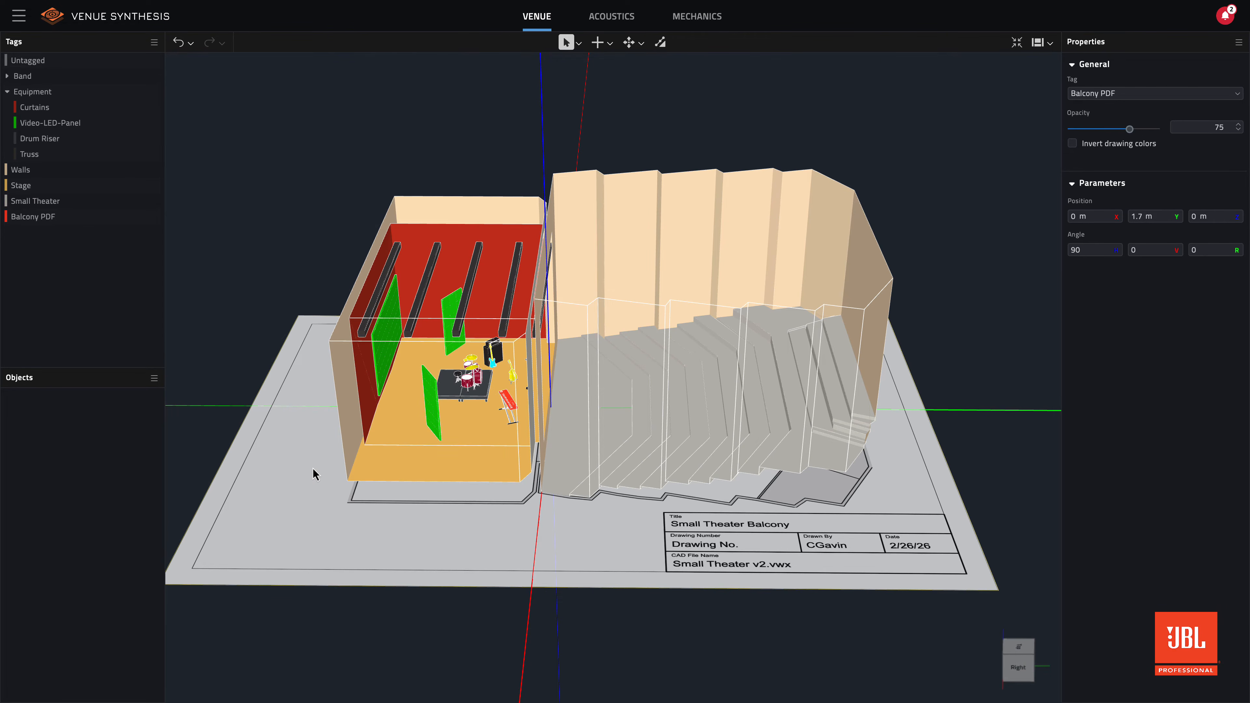
pyautogui.click(1189, 216)
pyautogui.press('Return')
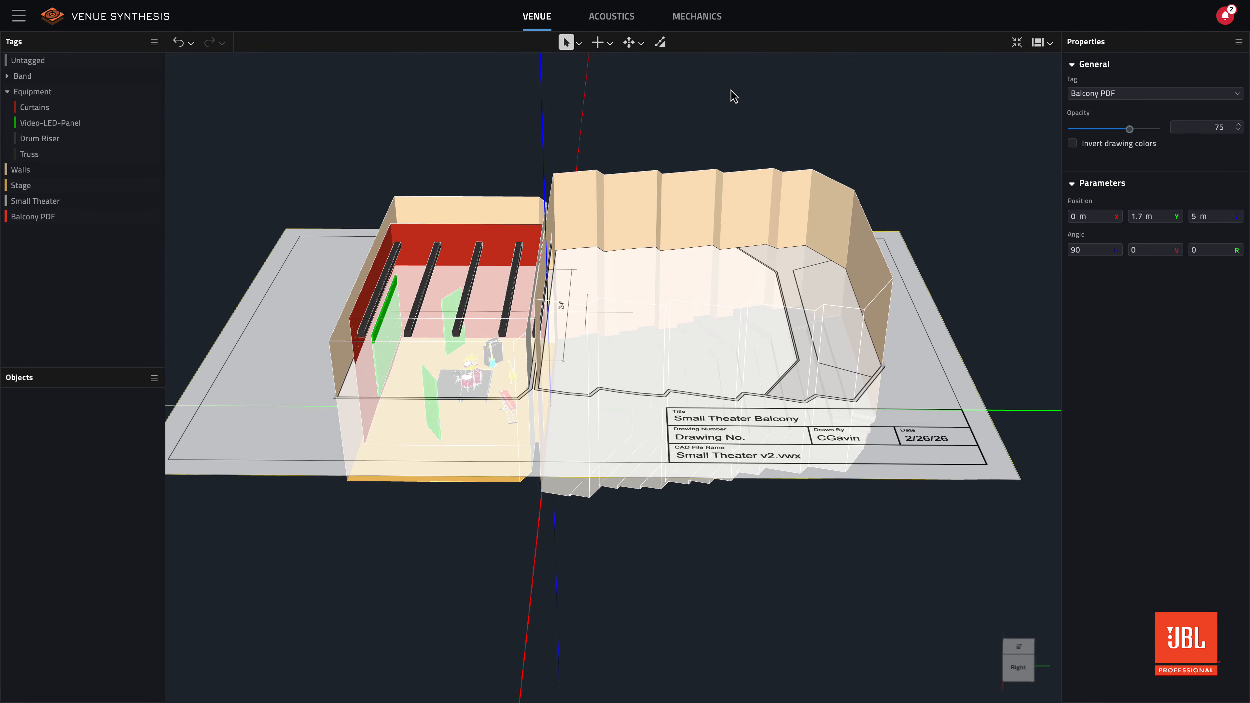
# - Trace the balcony outline at the rear of the theater as a closed shape on the Balcony PDF plane with the Pen tool
pyautogui.click(609, 45)
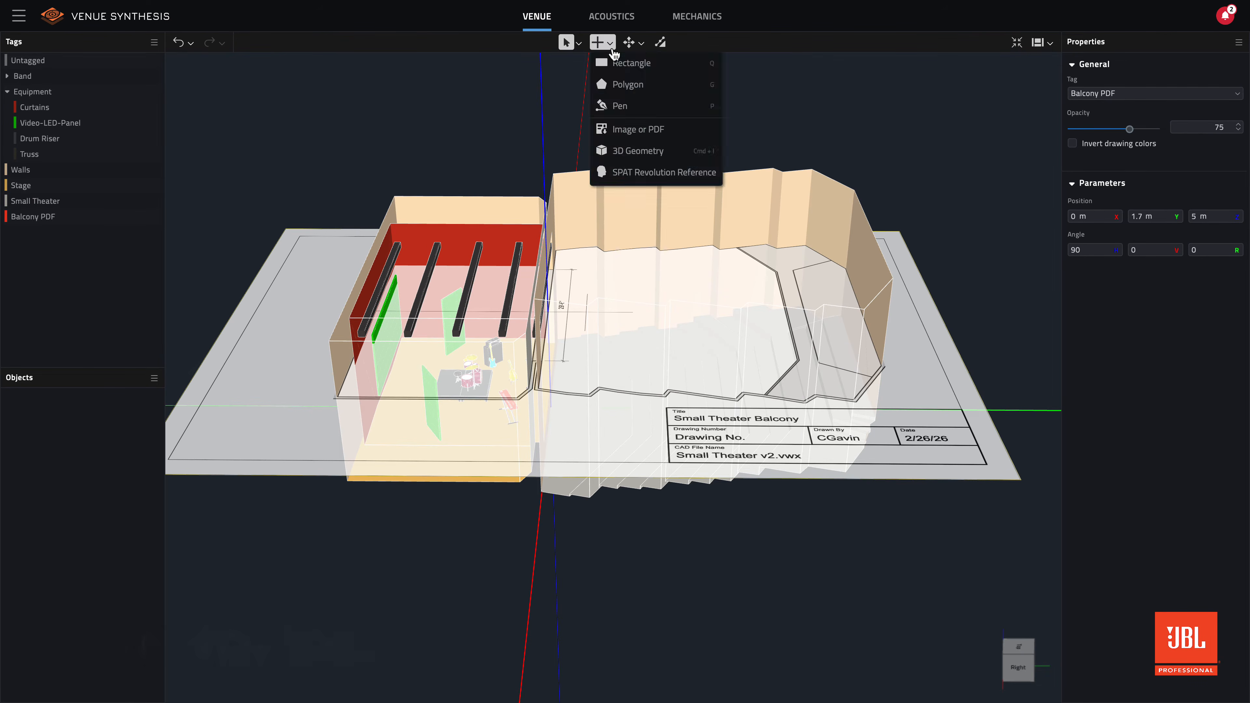
pyautogui.click(638, 108)
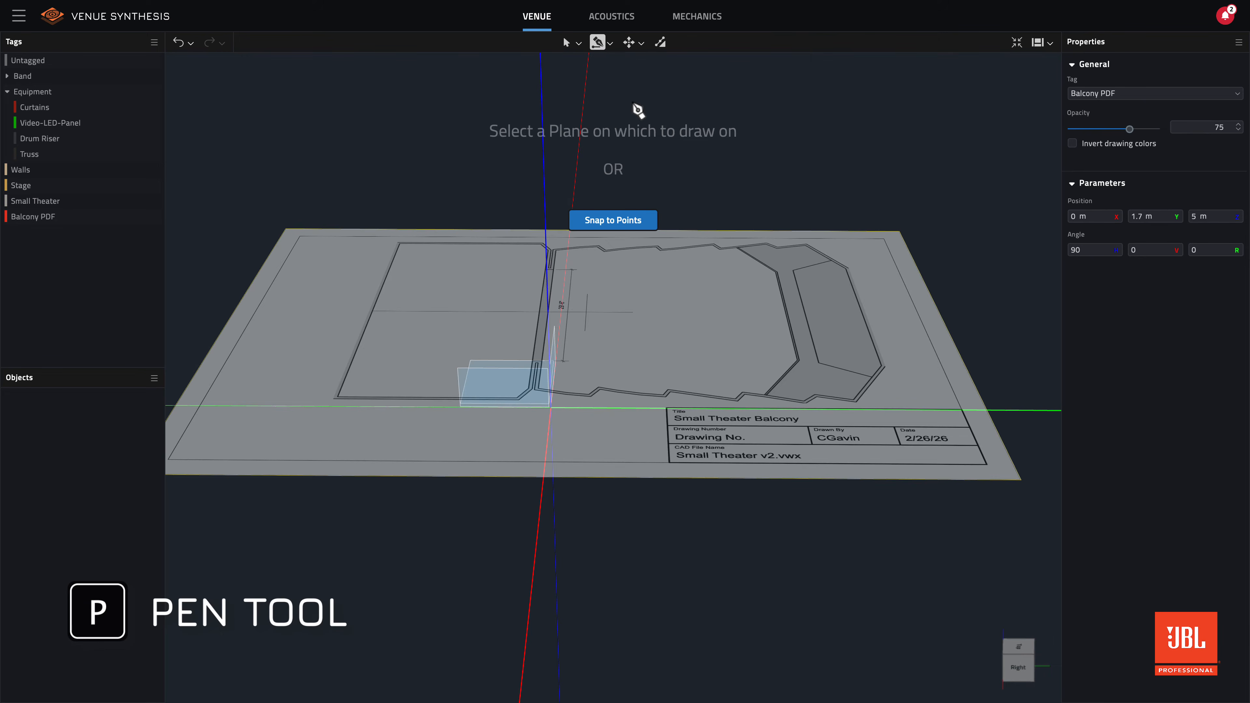
pyautogui.click(685, 323)
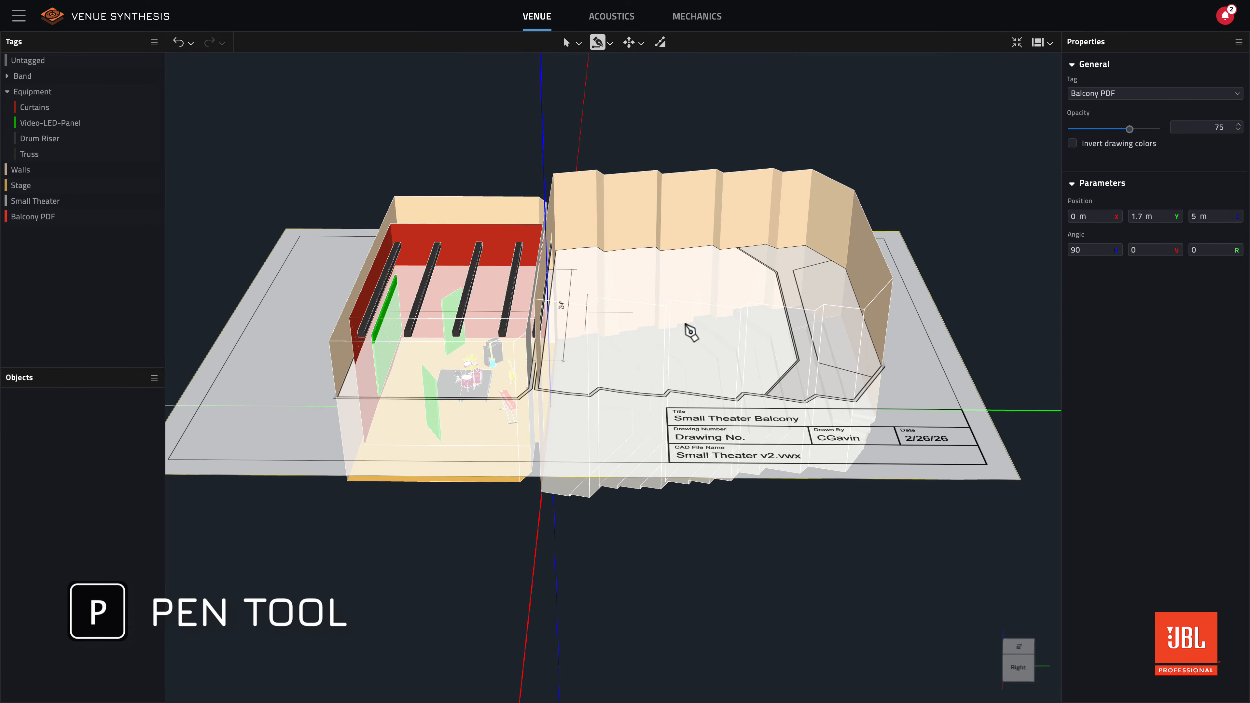
pyautogui.moveTo(658, 324); pyautogui.dragTo(427, 295, button='middle')
pyautogui.click(423, 290)
pyautogui.click(487, 250)
pyautogui.click(678, 241)
pyautogui.click(744, 273)
pyautogui.click(752, 240)
pyautogui.click(740, 232)
pyautogui.click(746, 202)
pyautogui.click(684, 173)
pyautogui.click(474, 184)
pyautogui.click(416, 217)
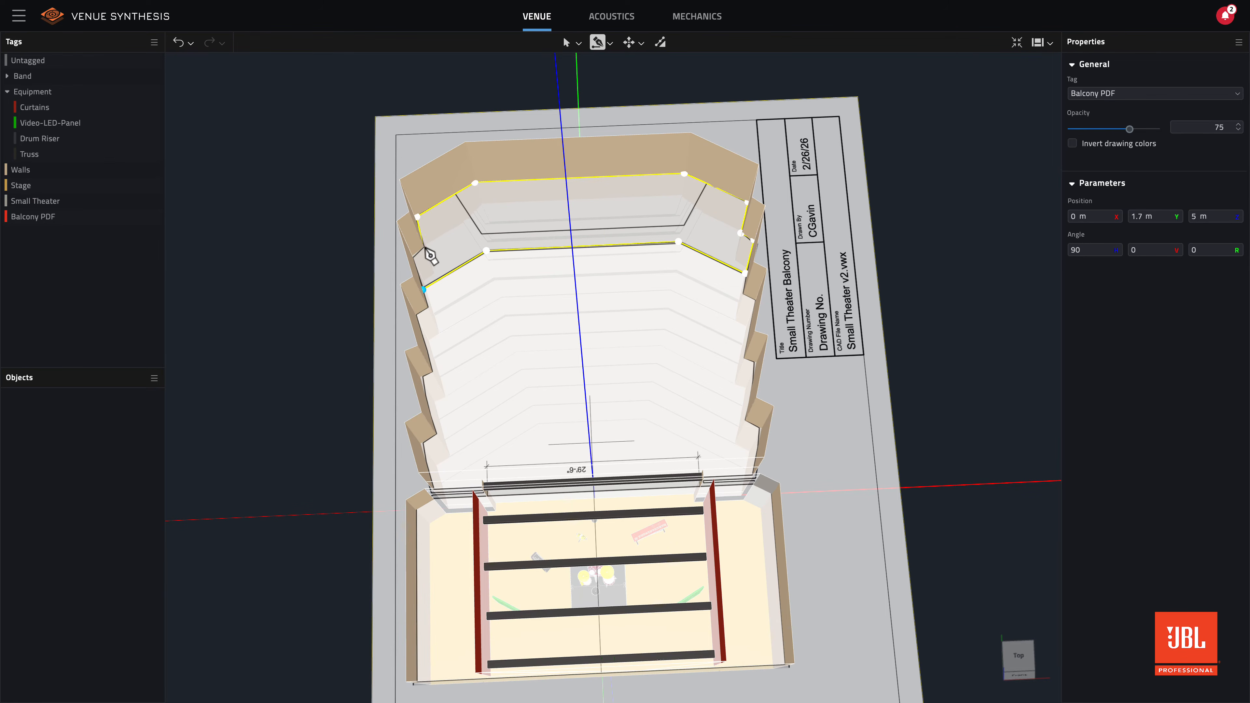
pyautogui.click(423, 289)
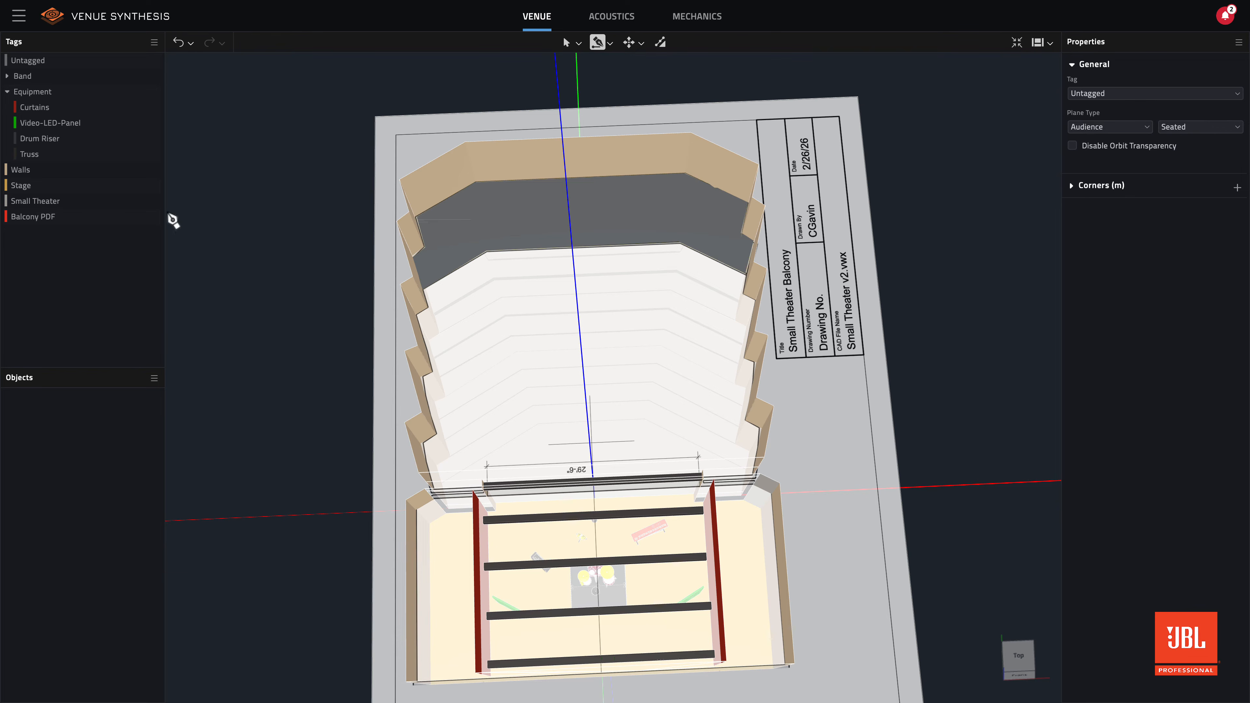
# - Hide the Balcony PDF, leave the Pen tool and show the new balcony plane in the Right view
pyautogui.click(153, 217)
pyautogui.moveTo(594, 318); pyautogui.dragTo(458, 195, button='middle')
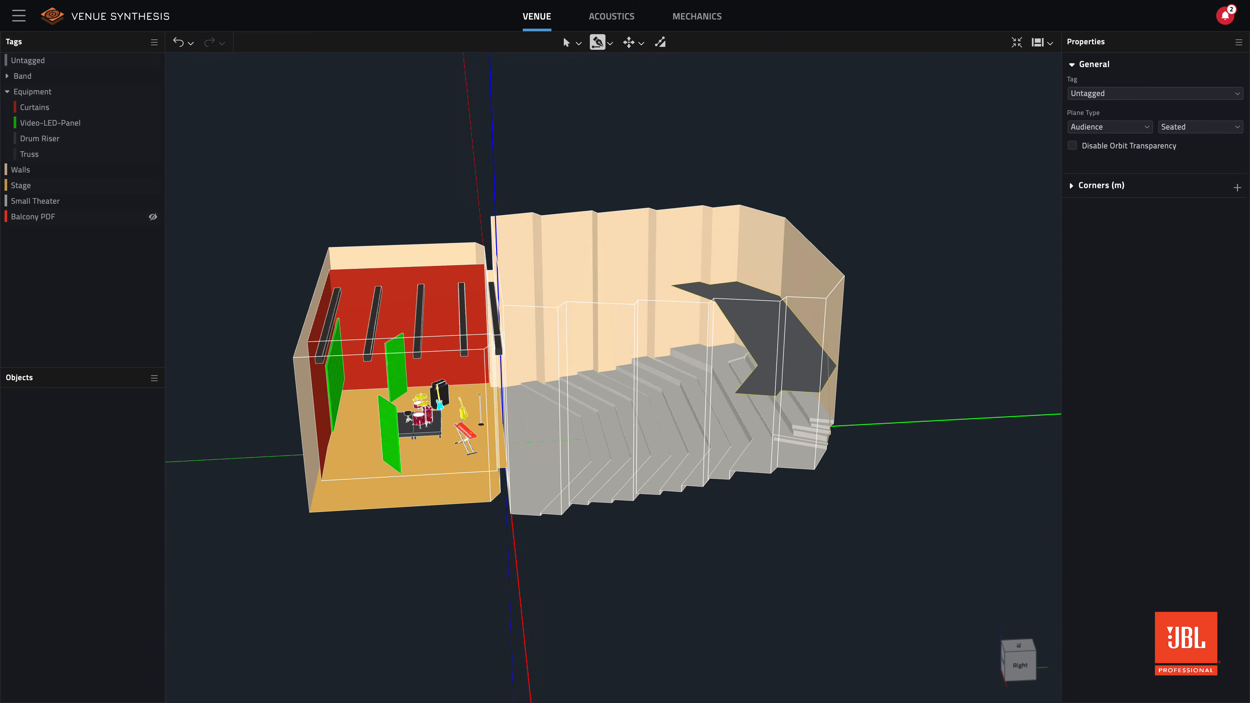
pyautogui.press('Escape')
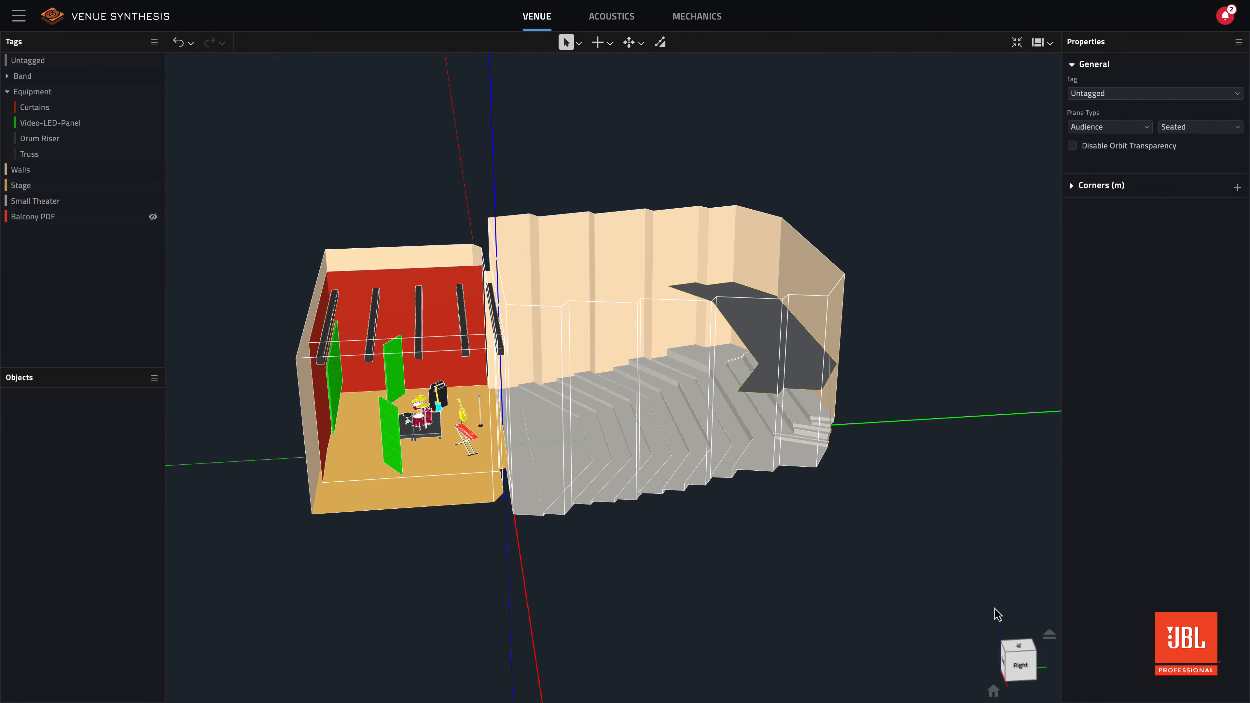
pyautogui.click(1027, 668)
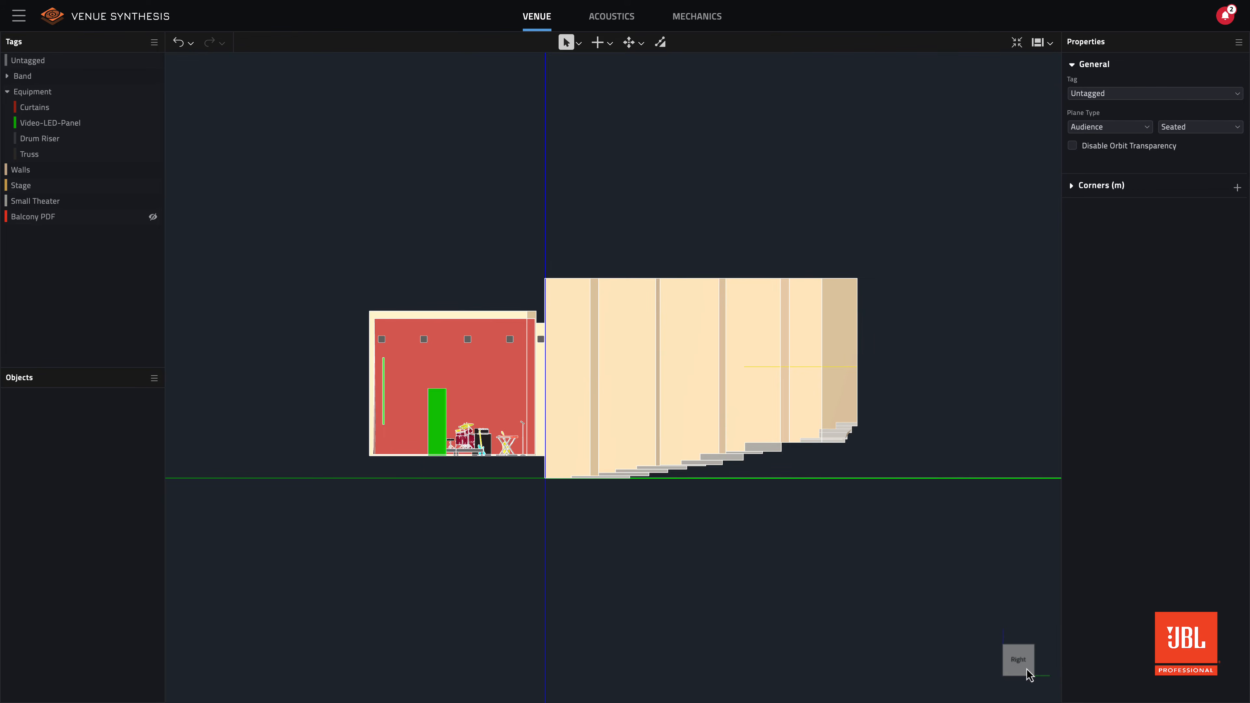
# - Tape-measure from the side wall's lower front corner to the rear seating at the back wall and to the balcony's front edge
pyautogui.scroll(4, 1026, 669)
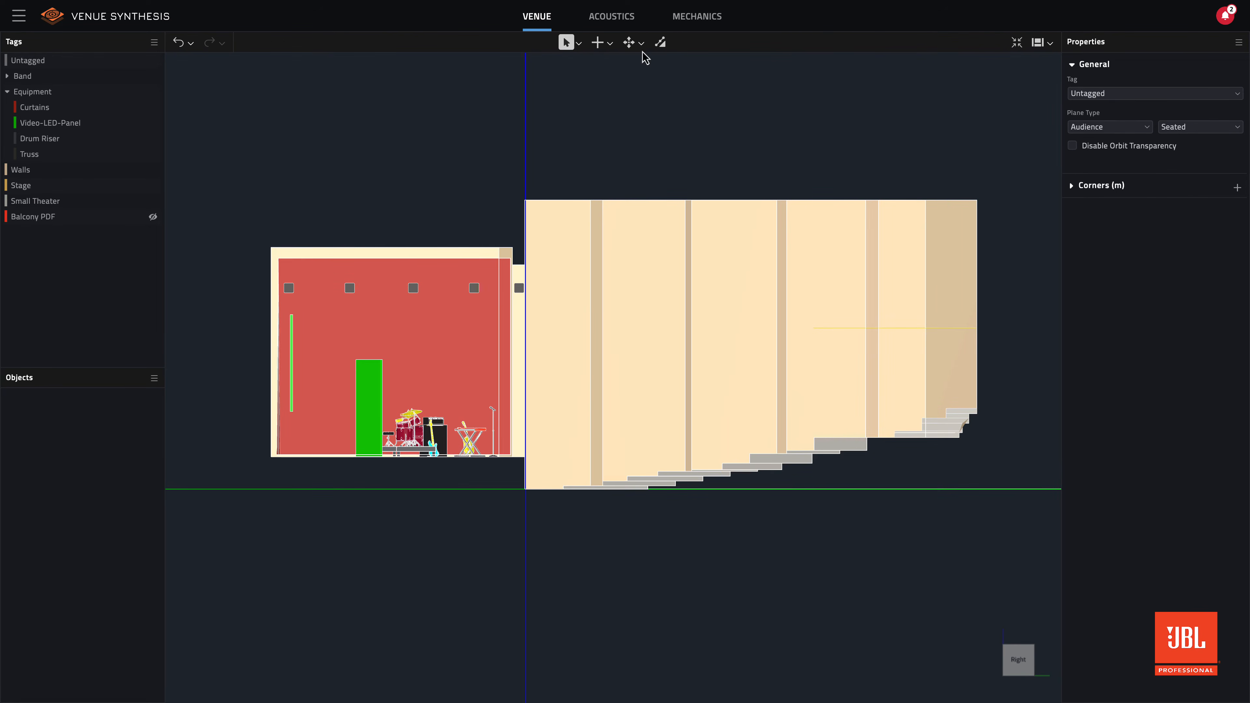
pyautogui.click(640, 45)
pyautogui.click(663, 126)
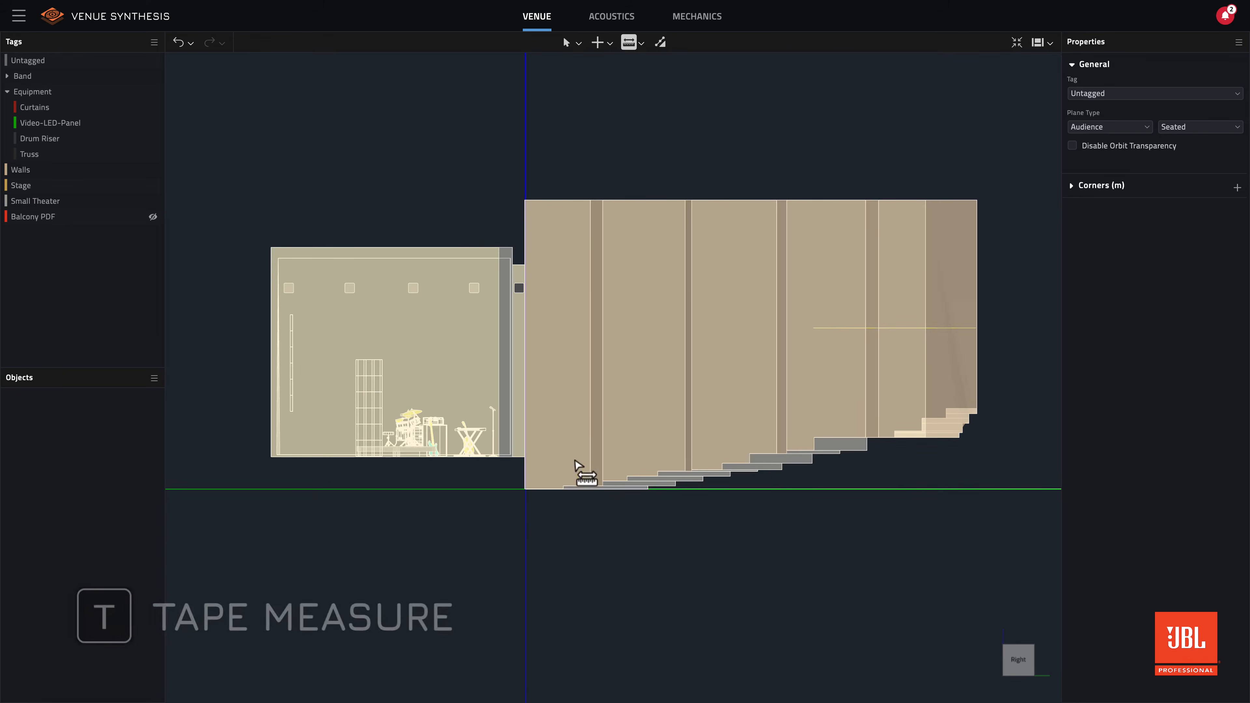
pyautogui.click(525, 489)
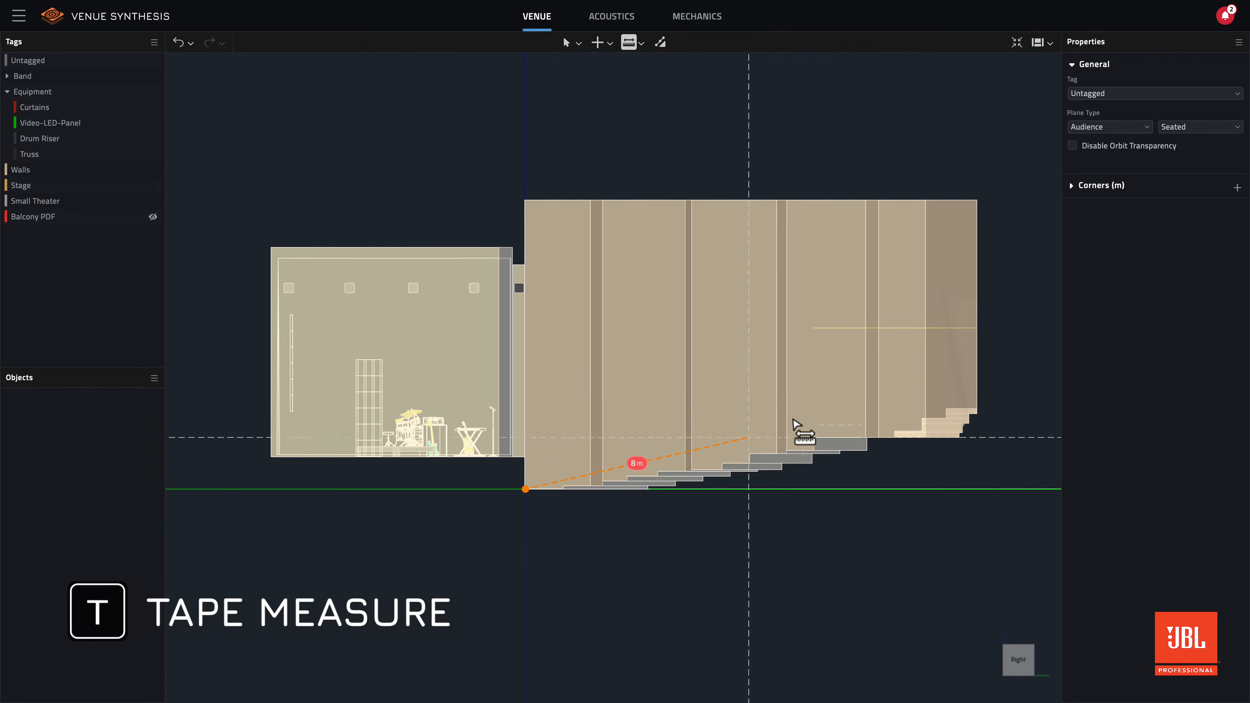
pyautogui.click(976, 409)
pyautogui.click(525, 489)
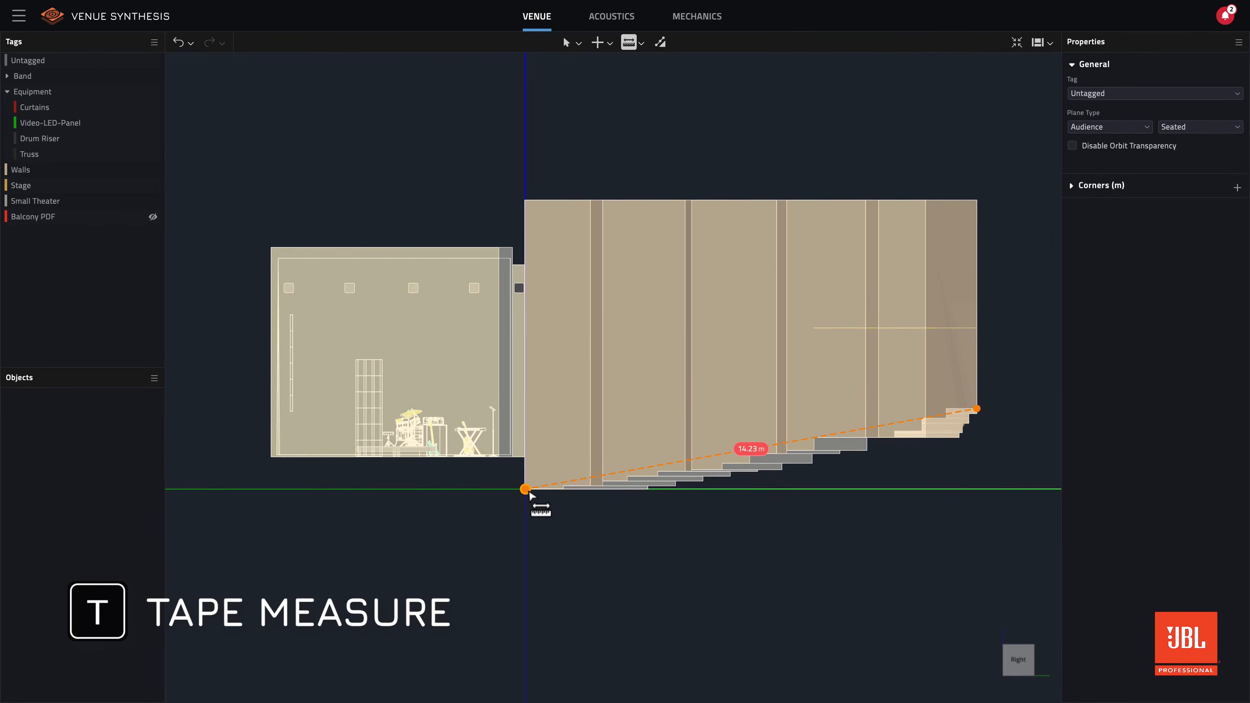
pyautogui.click(813, 328)
# - Tape-measure from the same lower front corner to the side wall's upper rear and upper front corners, and leave the Tape Measure tool
pyautogui.click(530, 496)
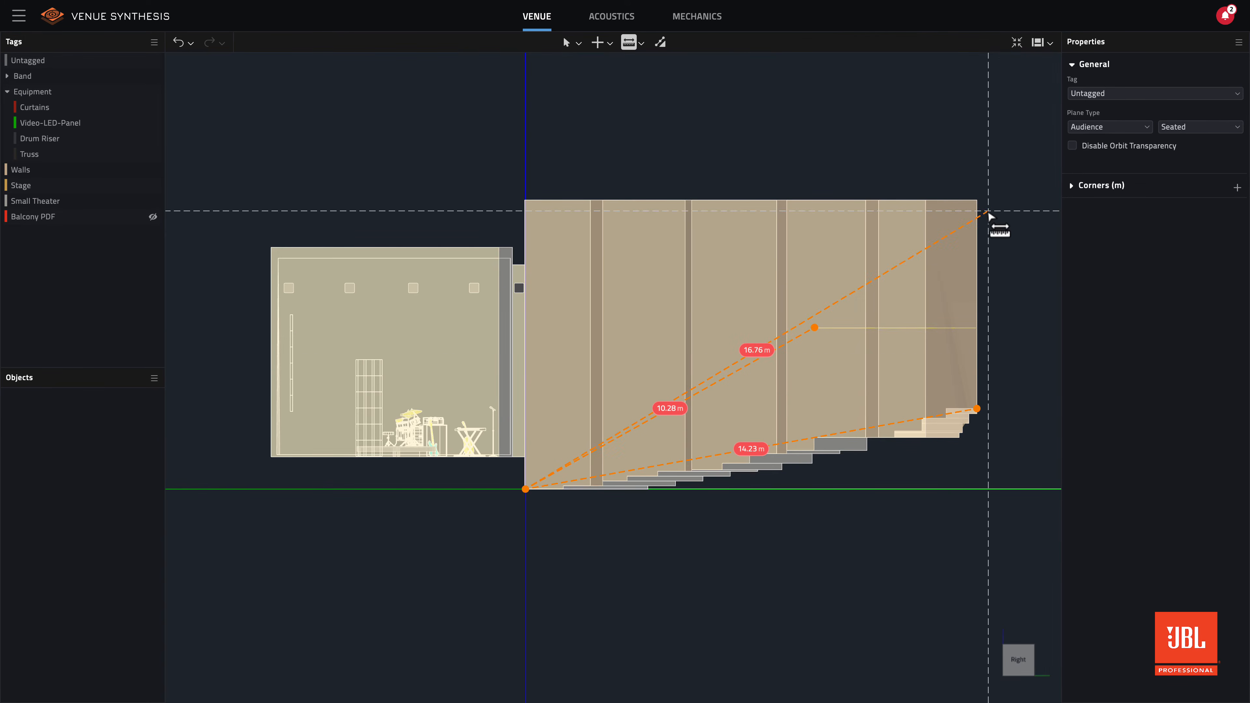
pyautogui.click(977, 200)
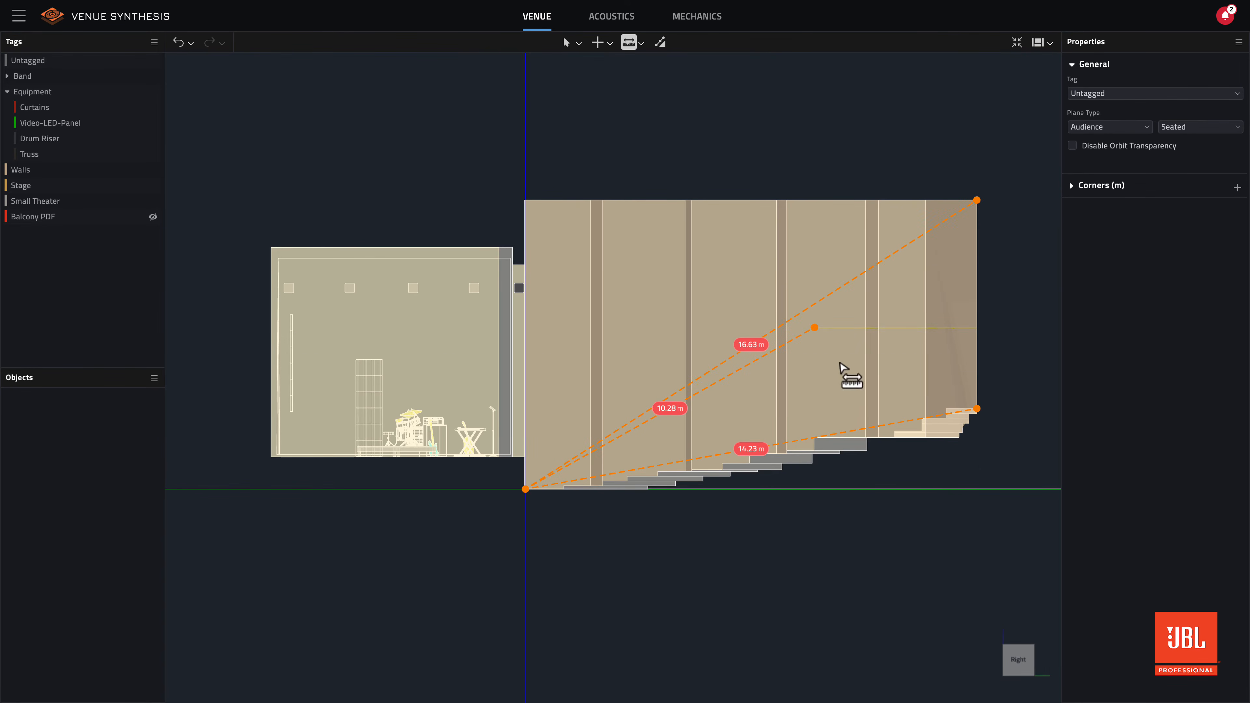
pyautogui.click(528, 494)
pyautogui.click(524, 200)
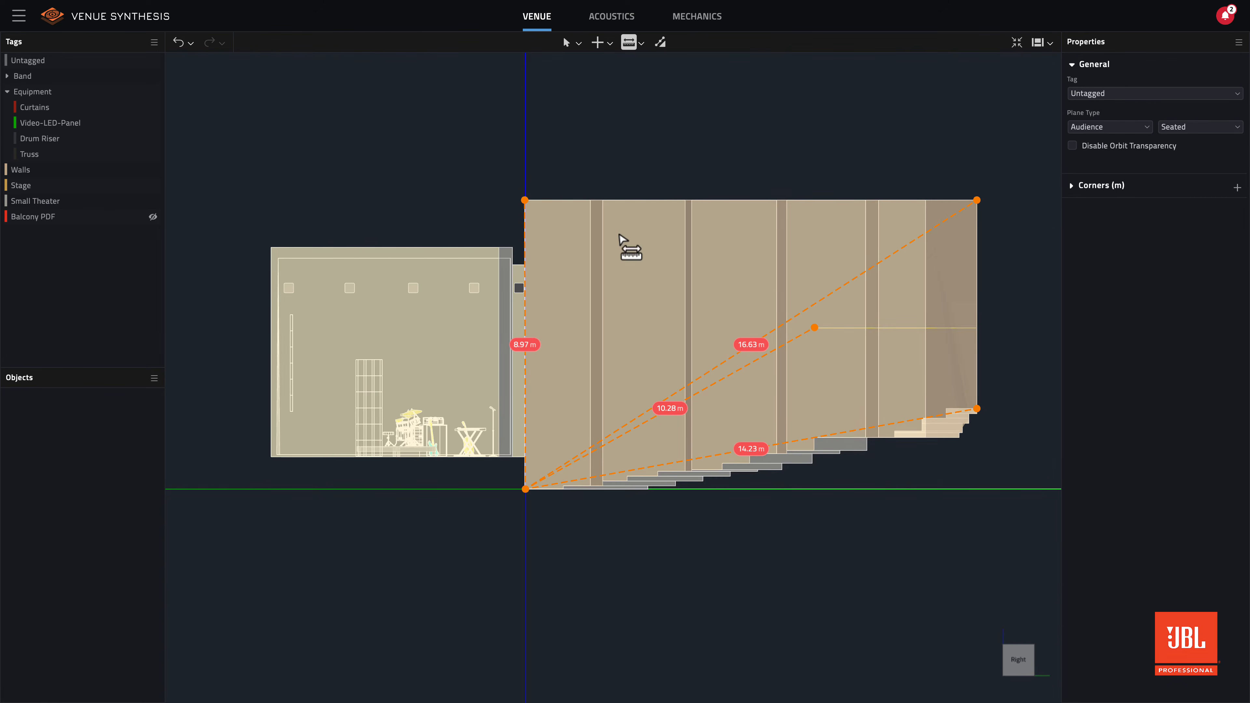
pyautogui.press('Escape')
# - Compare how the tape measurements display in an orbited view, the Right view and the Acoustics workspace, and return to Venue
pyautogui.moveTo(622, 284); pyautogui.dragTo(601, 297, button='middle')
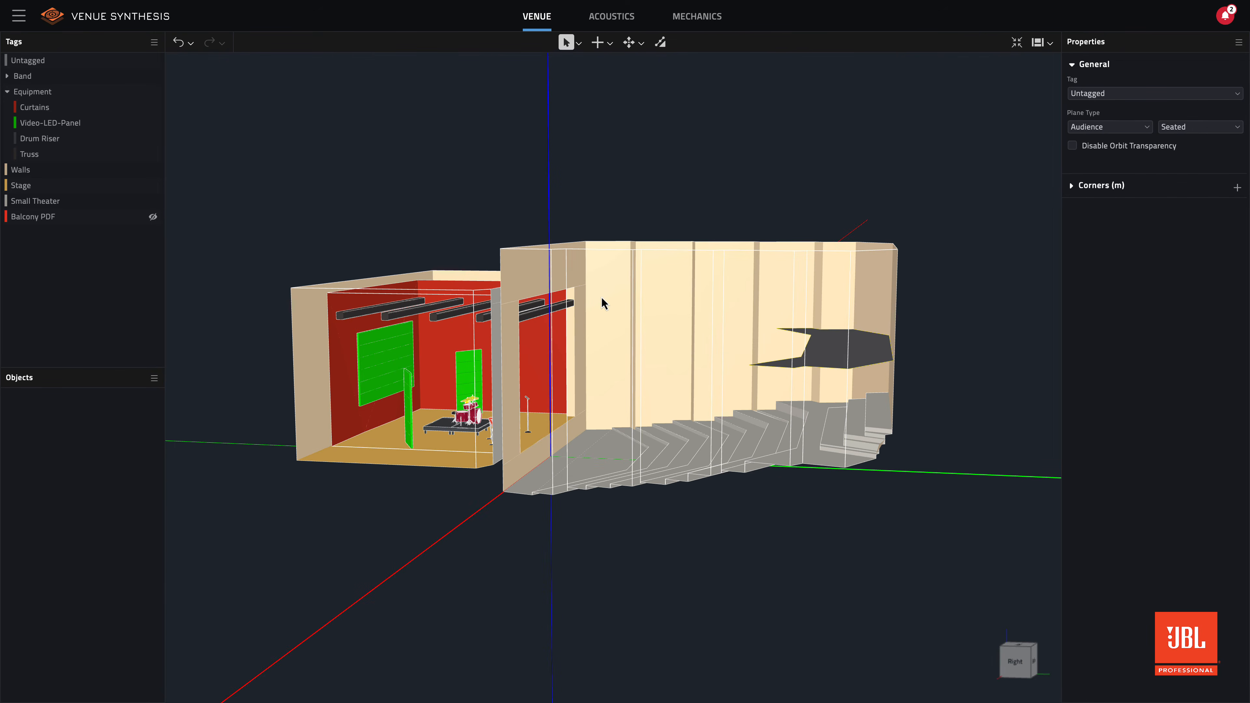
pyautogui.click(1015, 662)
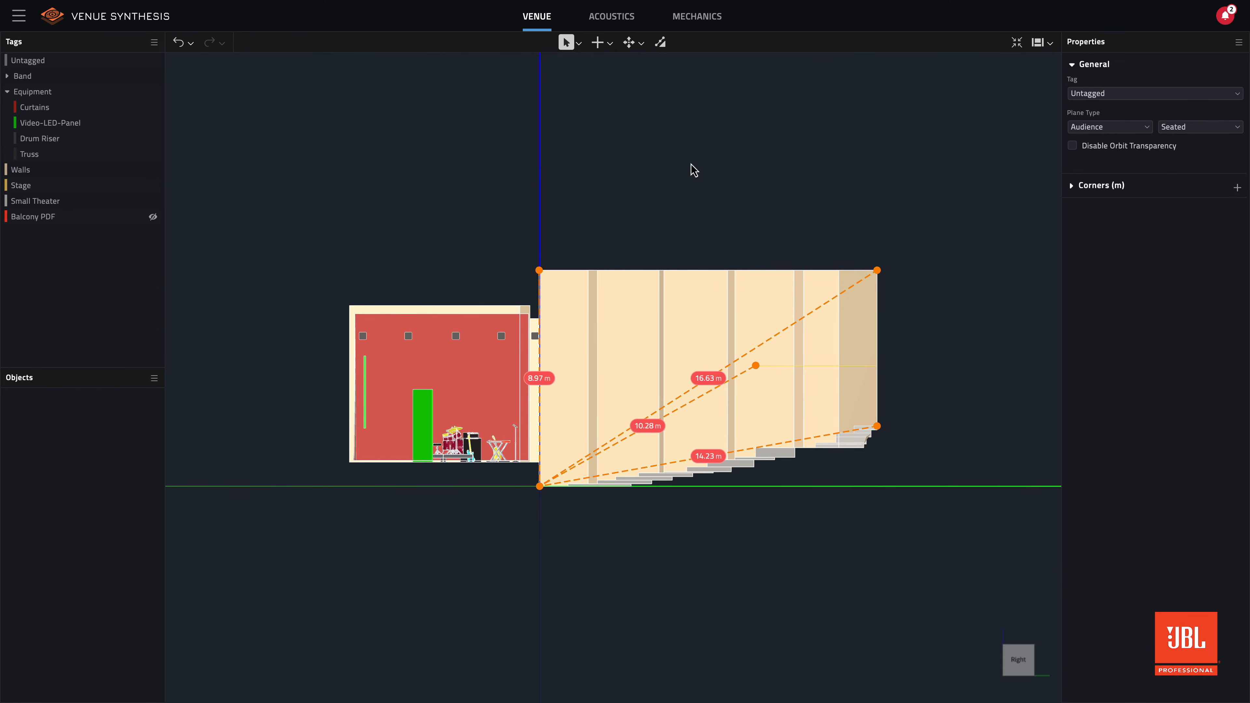
pyautogui.click(613, 19)
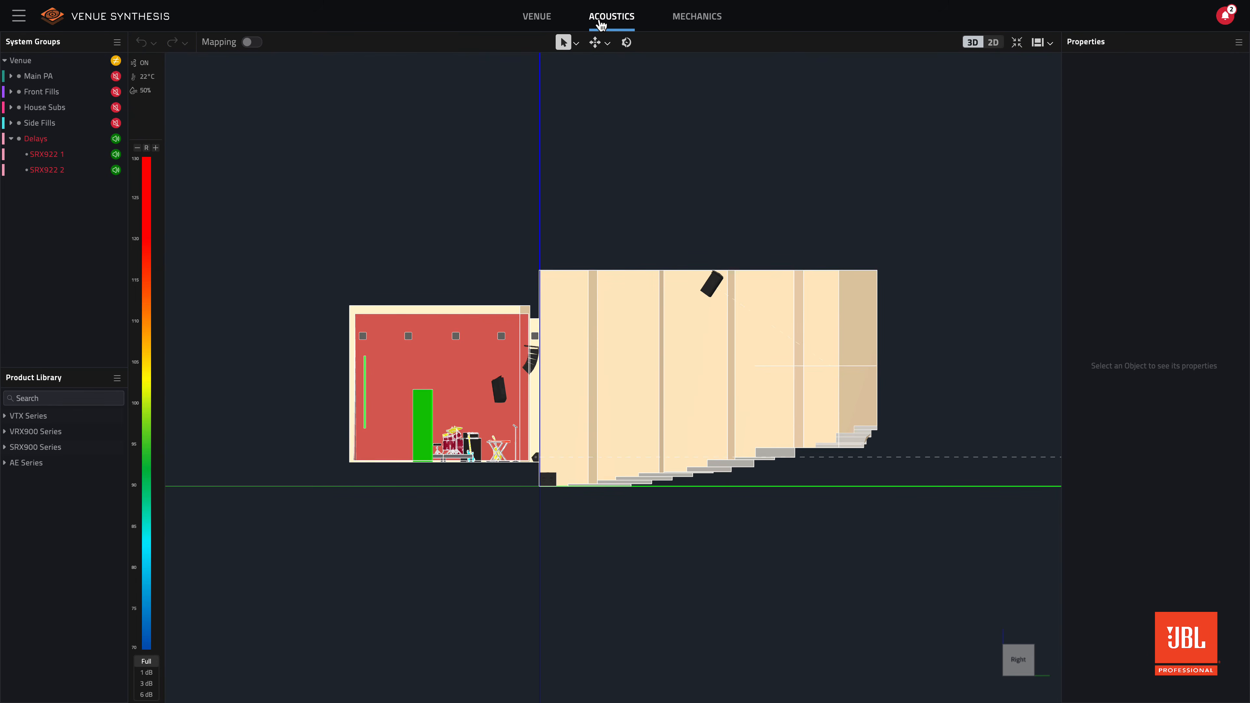
pyautogui.click(549, 20)
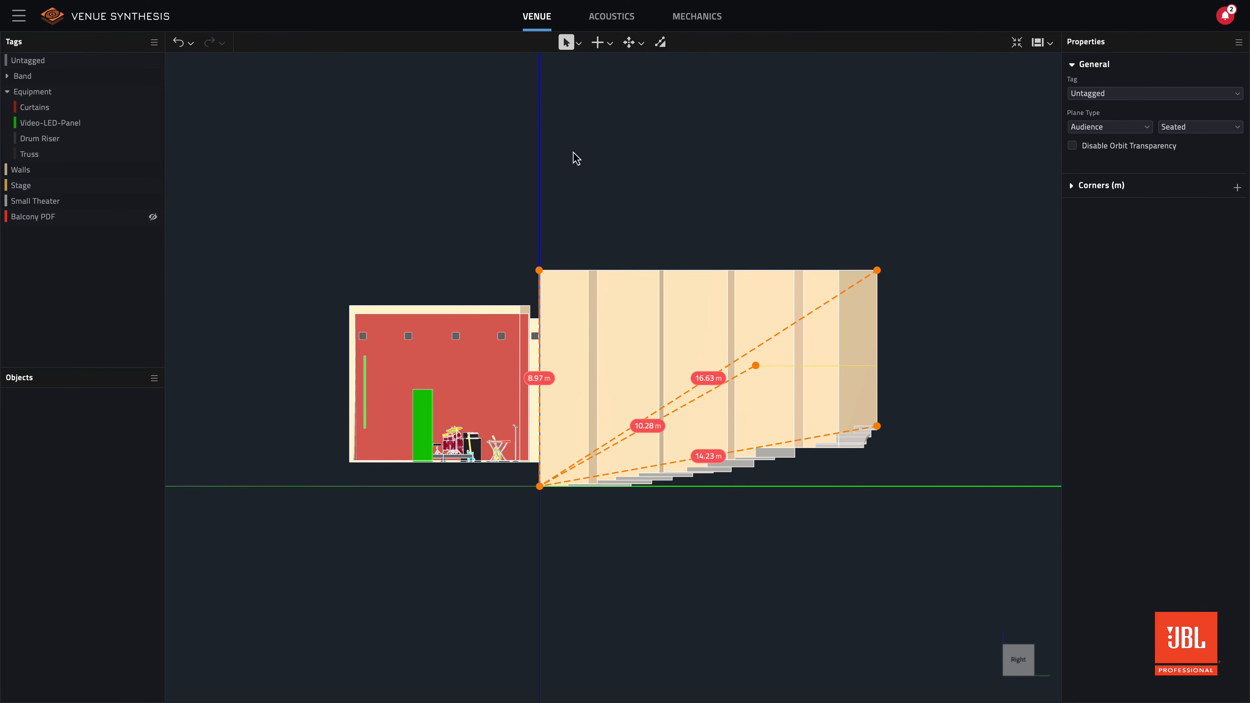
# - Delete the tape measurement that runs to the balcony's front edge and leave the Tape Measure tool
pyautogui.scroll(3, 645, 354)
pyautogui.press('t')
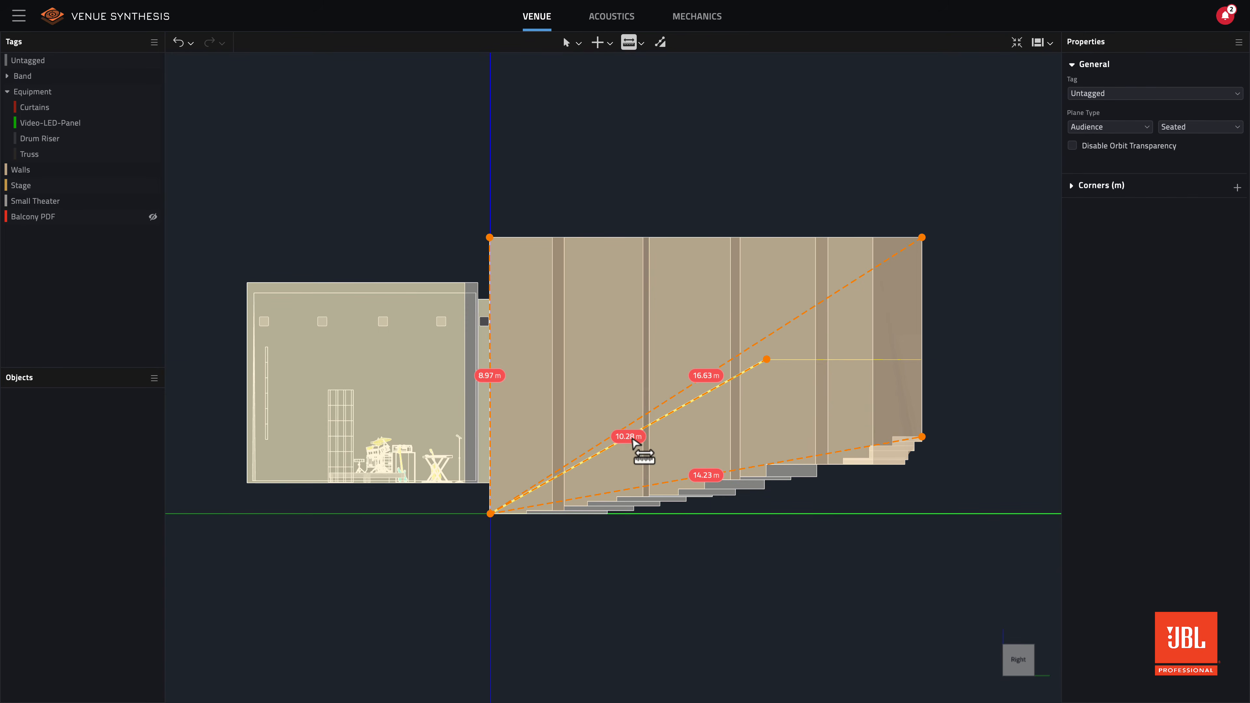
pyautogui.rightClick(632, 438)
pyautogui.click(648, 453)
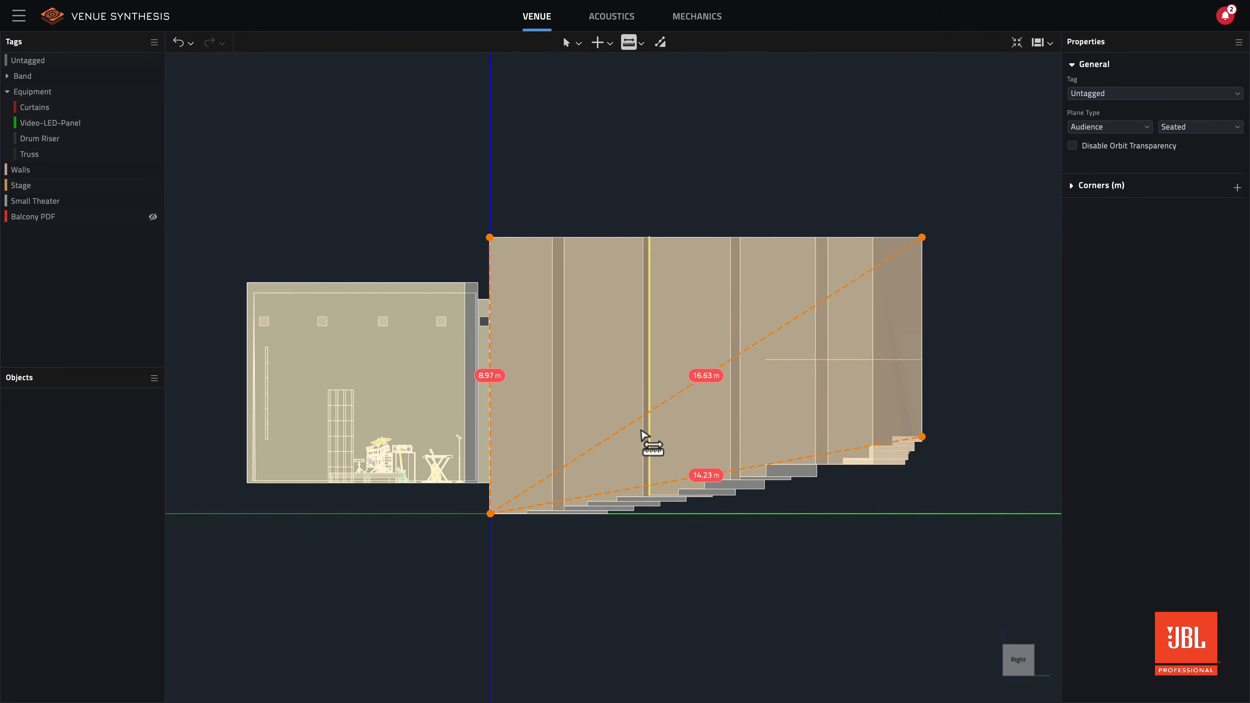
pyautogui.press('Escape')
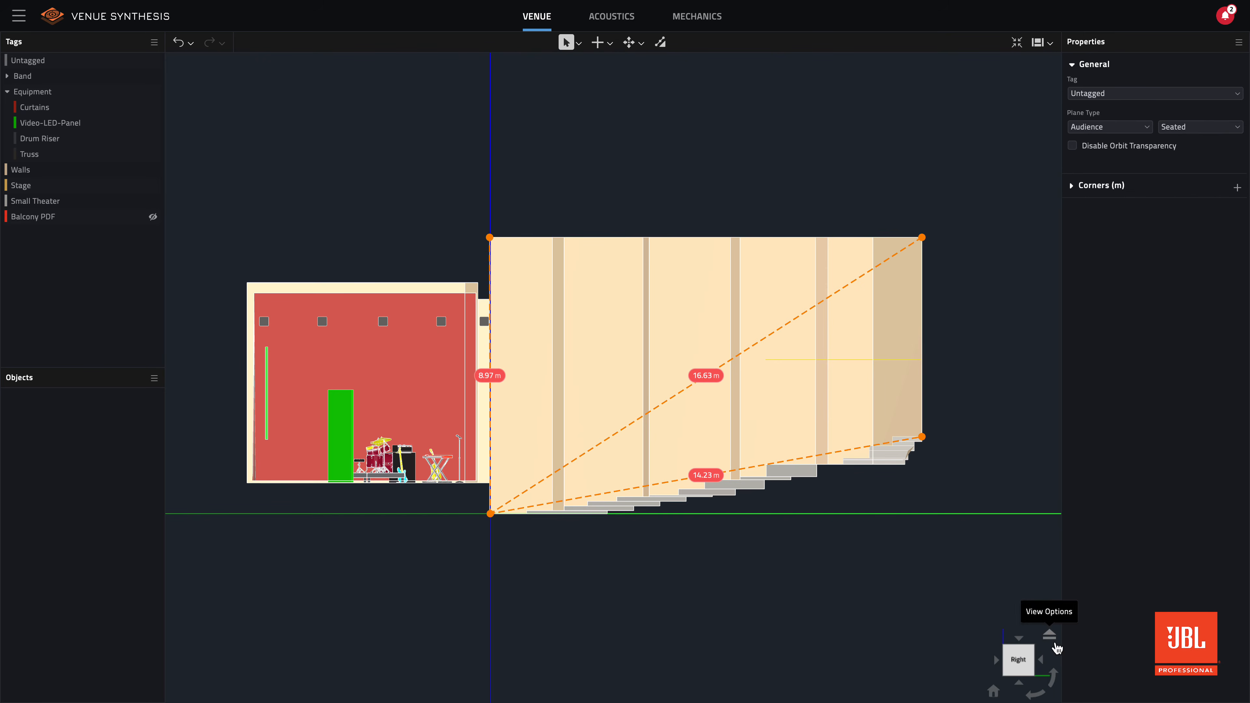
# - Toggle a display setting in the View Options and toggle it back
pyautogui.click(1049, 634)
pyautogui.click(1014, 612)
pyautogui.click(1014, 613)
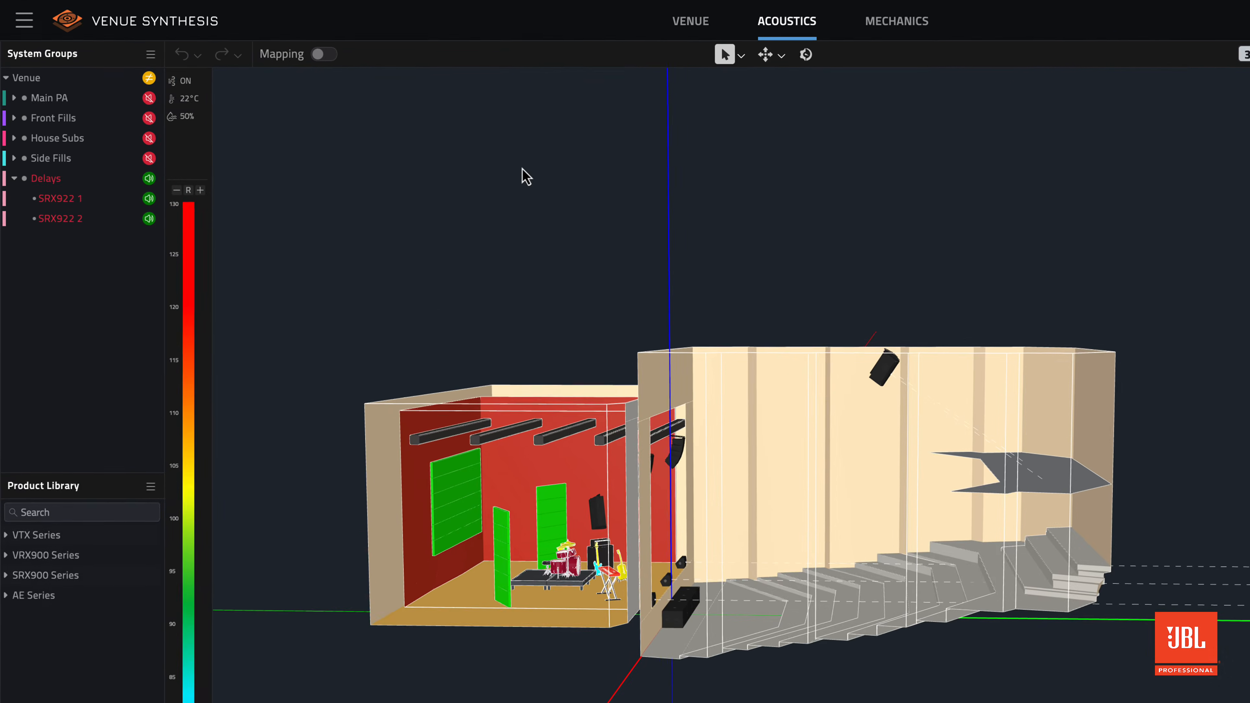
# - Select the Delays group in Acoustics, then examine its speakers and the project notifications
pyautogui.click(92, 183)
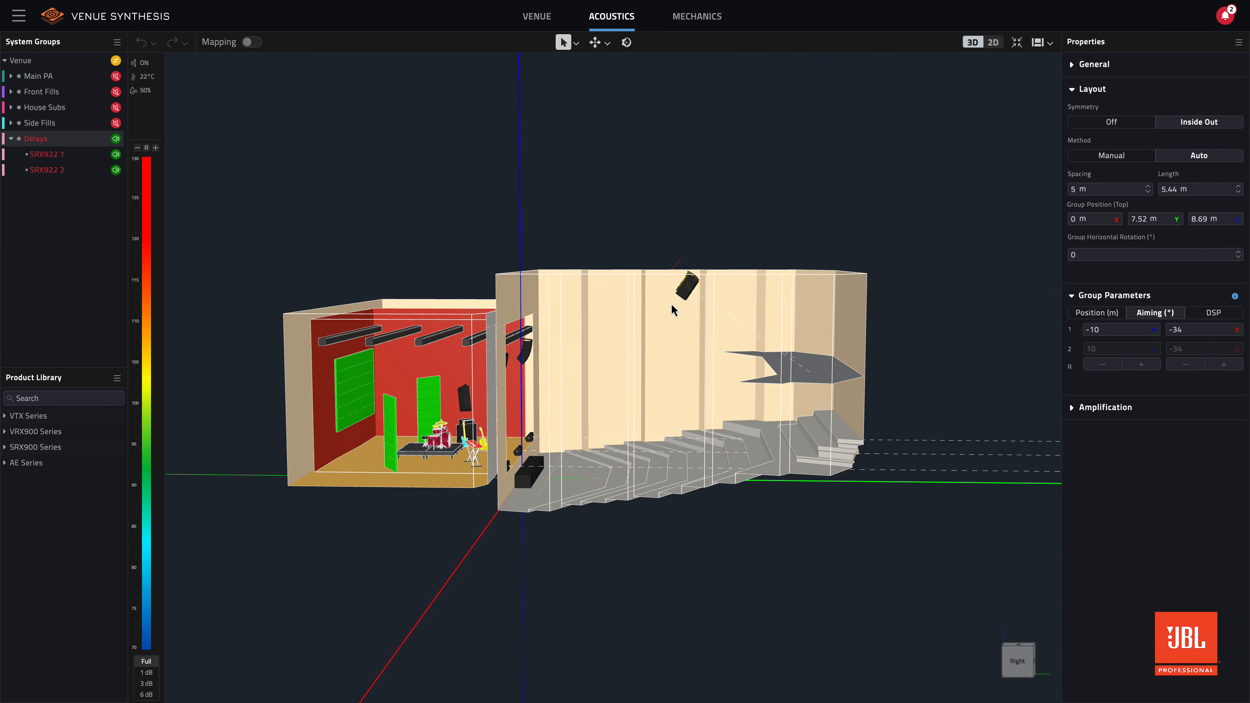
pyautogui.scroll(5, 702, 304)
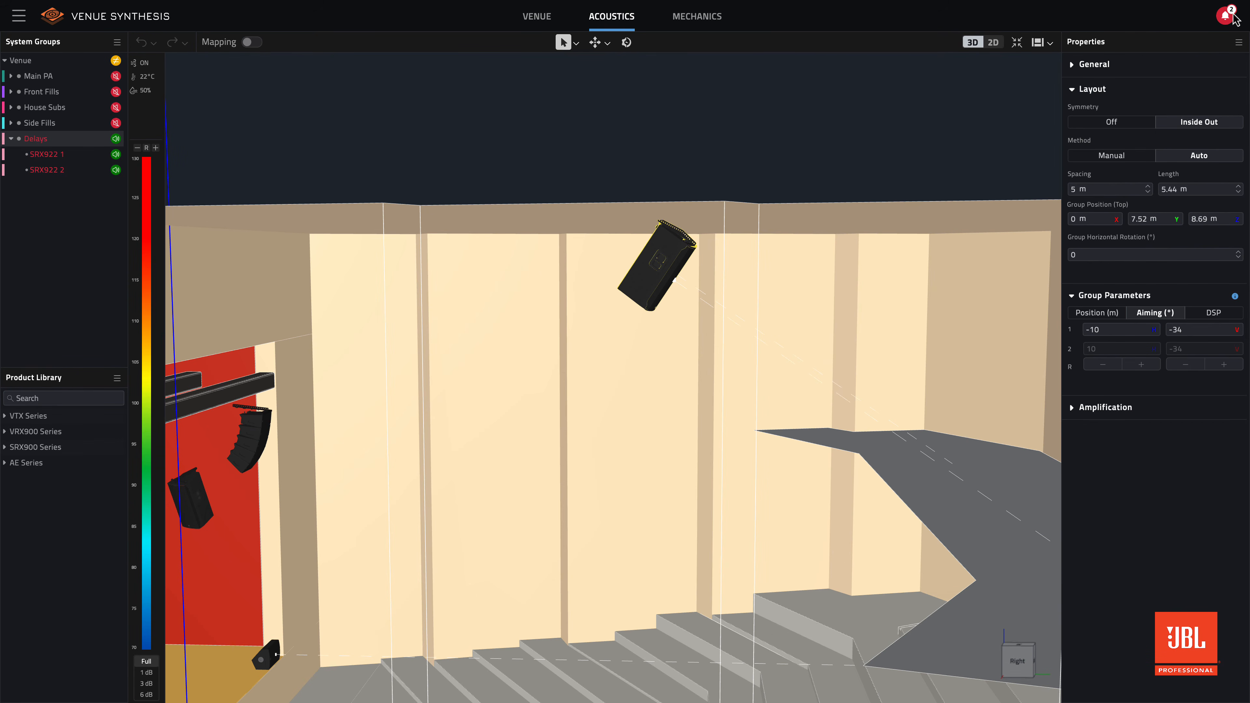
pyautogui.click(1231, 15)
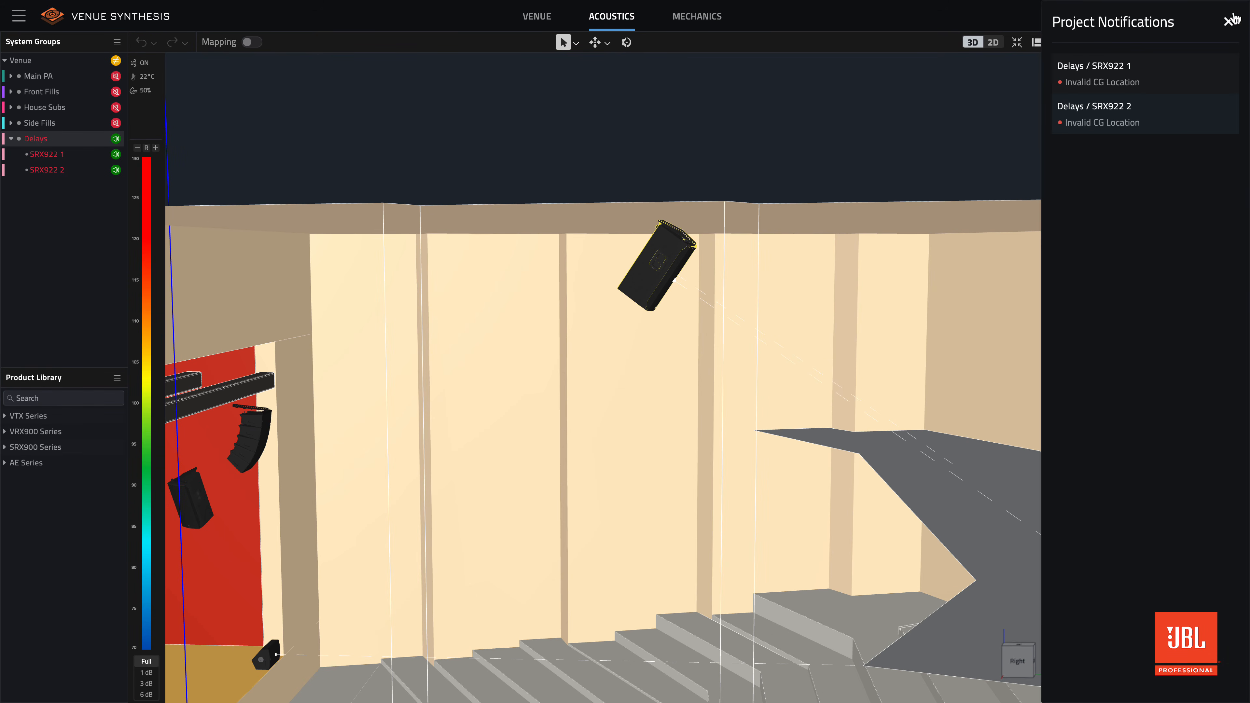
pyautogui.click(1231, 20)
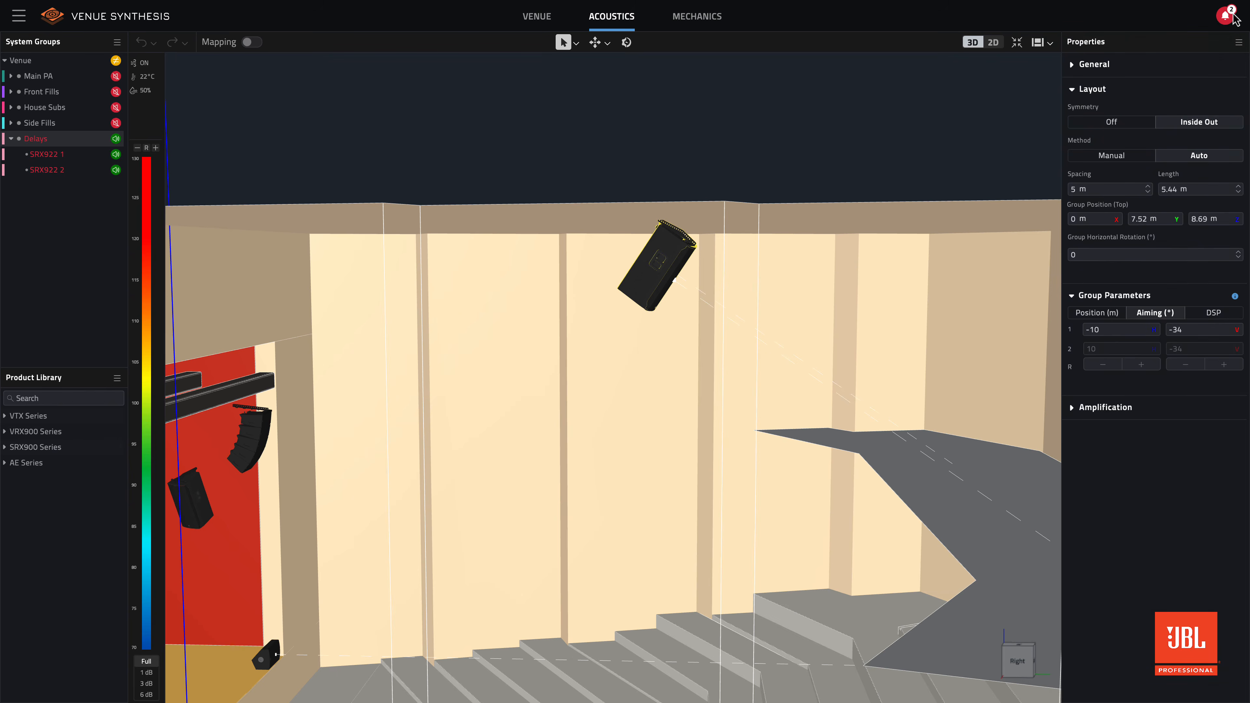
# - Rotate the Delays speakers to a vertical aiming of -29.55° with the Rotate tool, and leave the tool
pyautogui.press('r')
pyautogui.moveTo(721, 279); pyautogui.dragTo(784, 316)
pyautogui.scroll(-3, 783, 316)
pyautogui.scroll(-2, 782, 312)
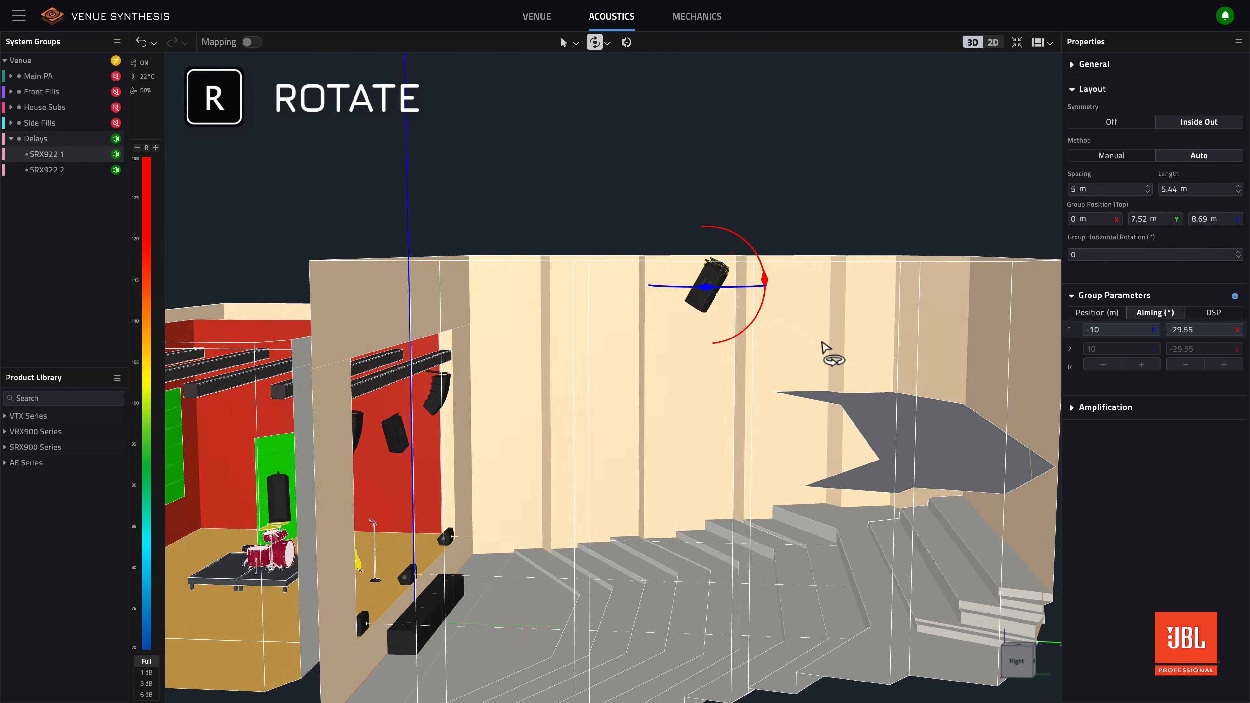
pyautogui.moveTo(819, 336); pyautogui.dragTo(822, 342, button='middle')
pyautogui.press('Escape')
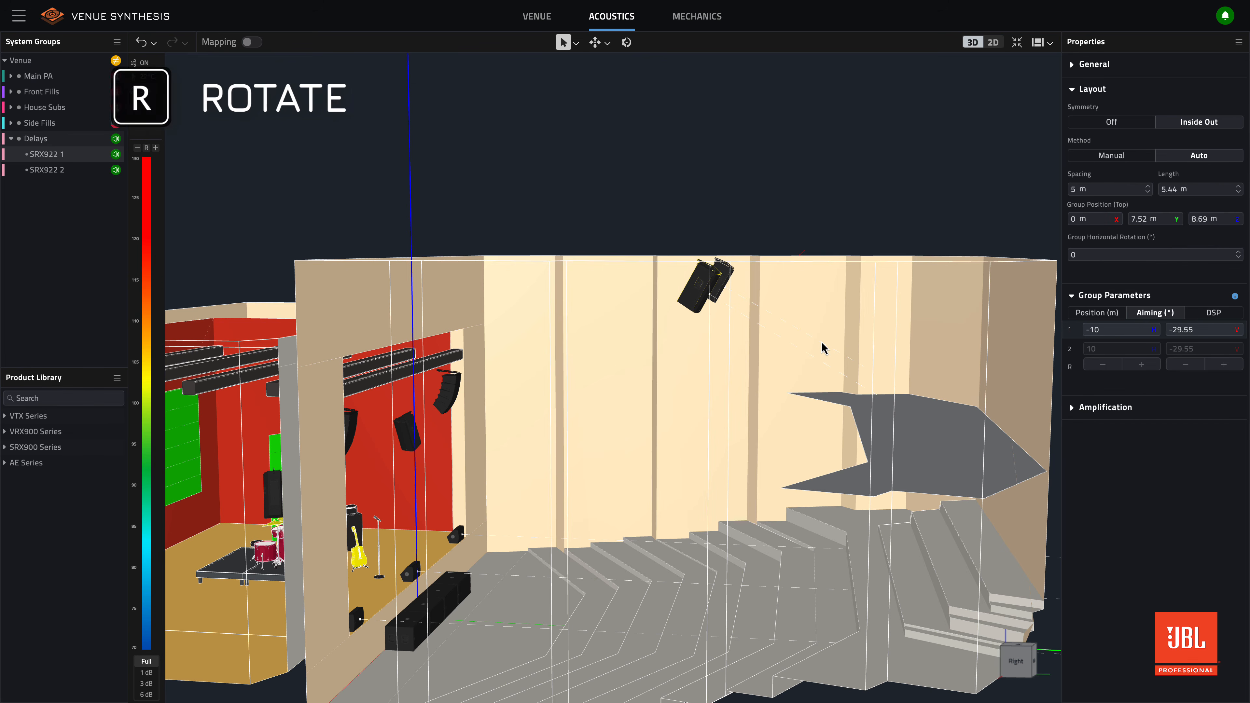